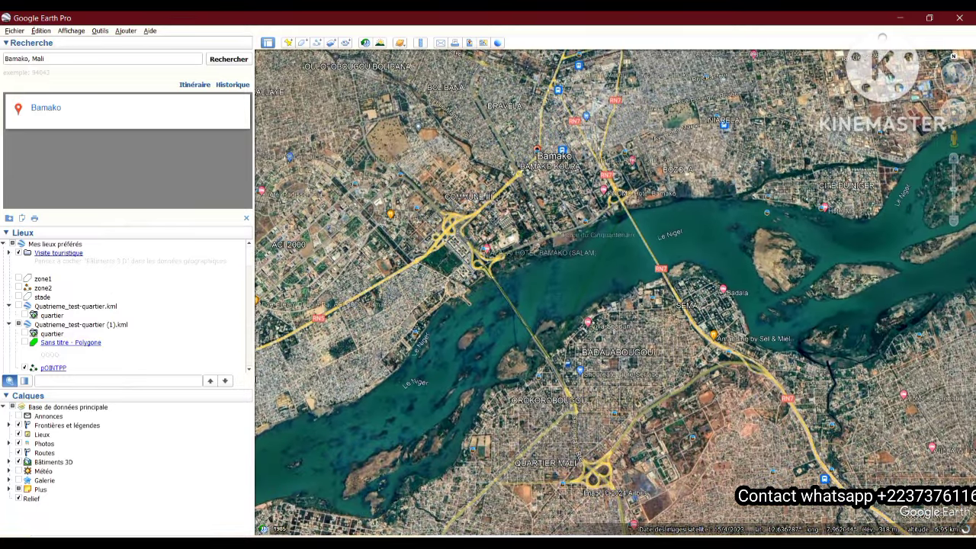
- Start a new path for the bridge, named "Pont fahd", with the description "Premiere pont de BAMAKO"
scroll(614, 290, "up", 3)
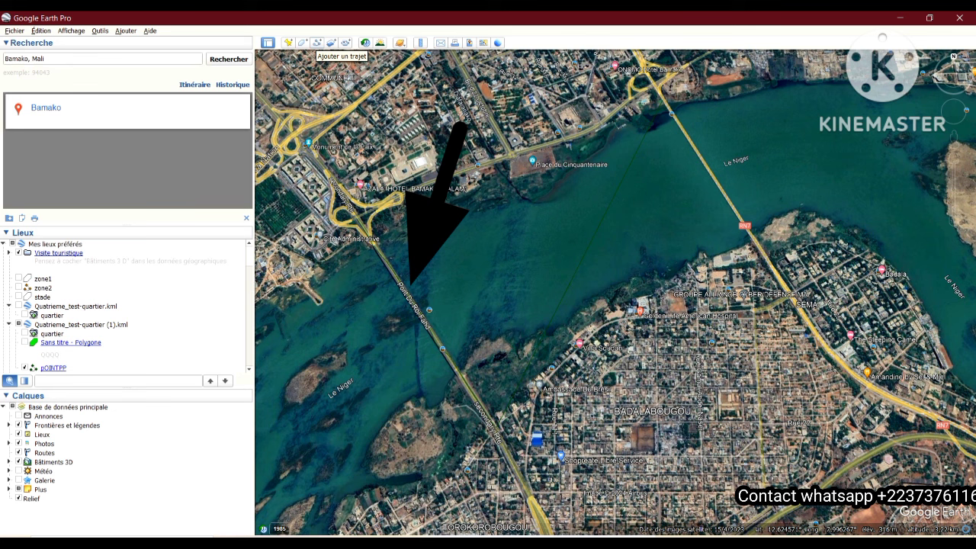
left_click(317, 43)
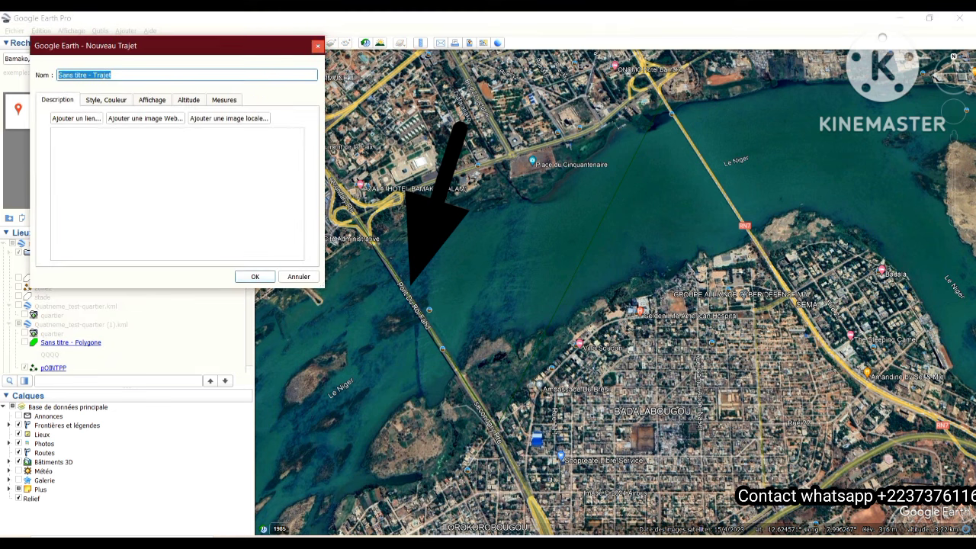
type("Pont fahd")
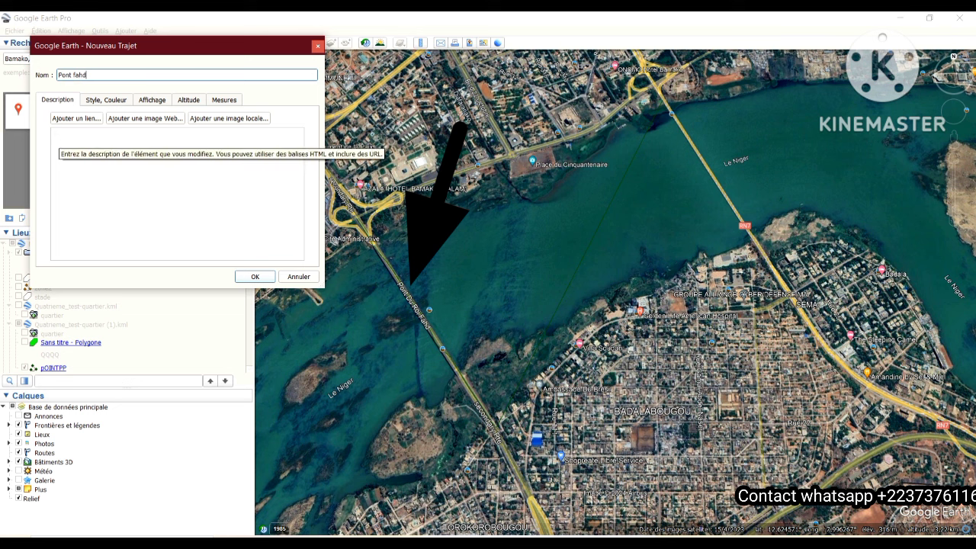
left_click(53, 135)
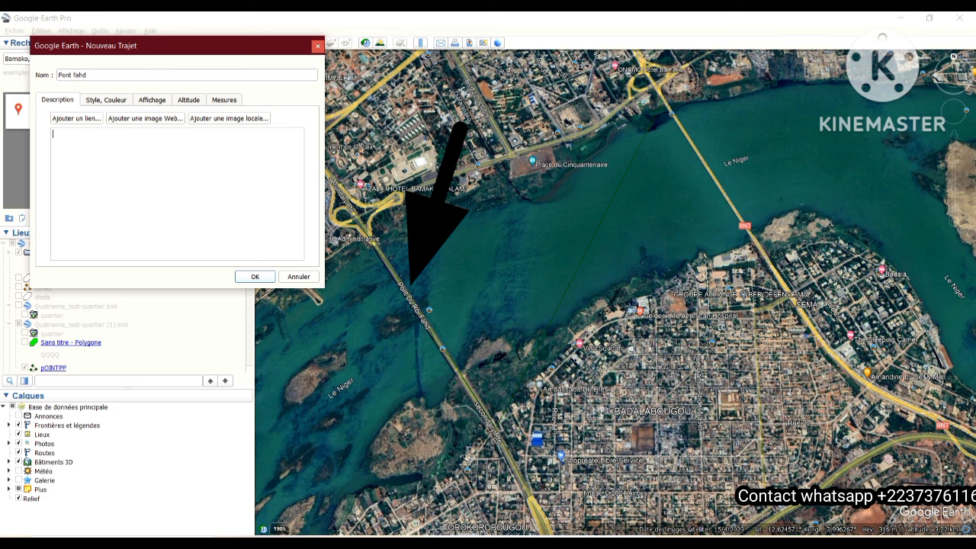
type("Premiere pont de M")
key("BackSpace")
type("BAMAKO")
- Style the path's line with the green colour #55aa00 and a width of 2,0
key("ctrl+Tab")
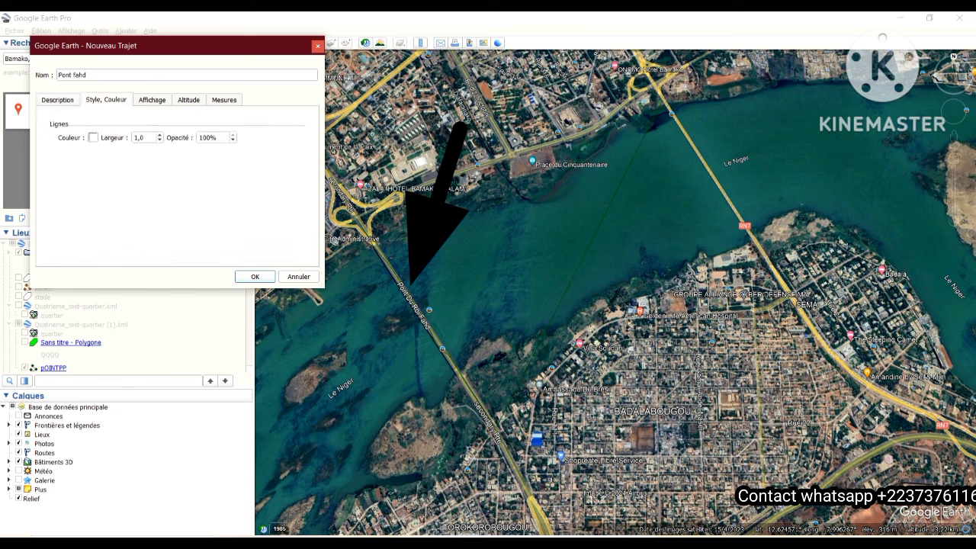
key("Tab")
key("space")
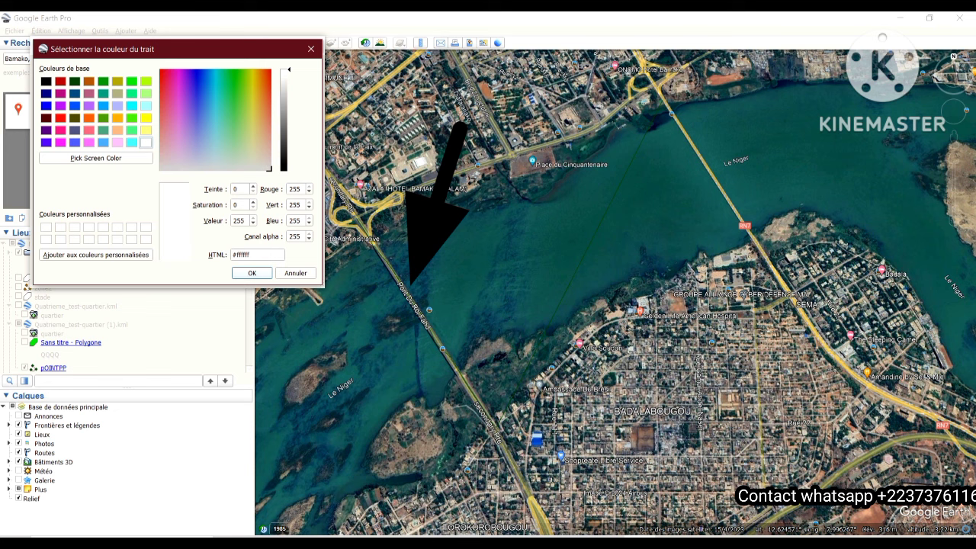
left_click(103, 118)
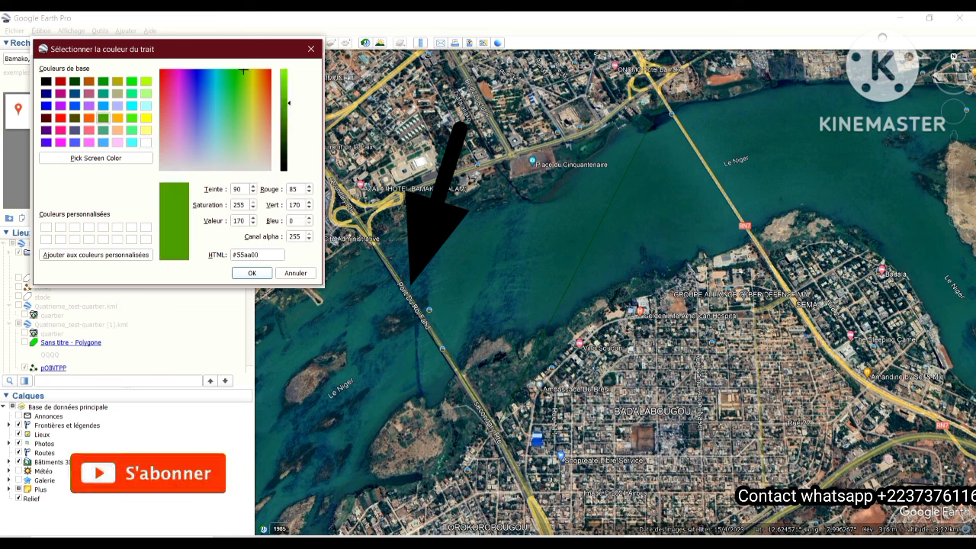
key("Return")
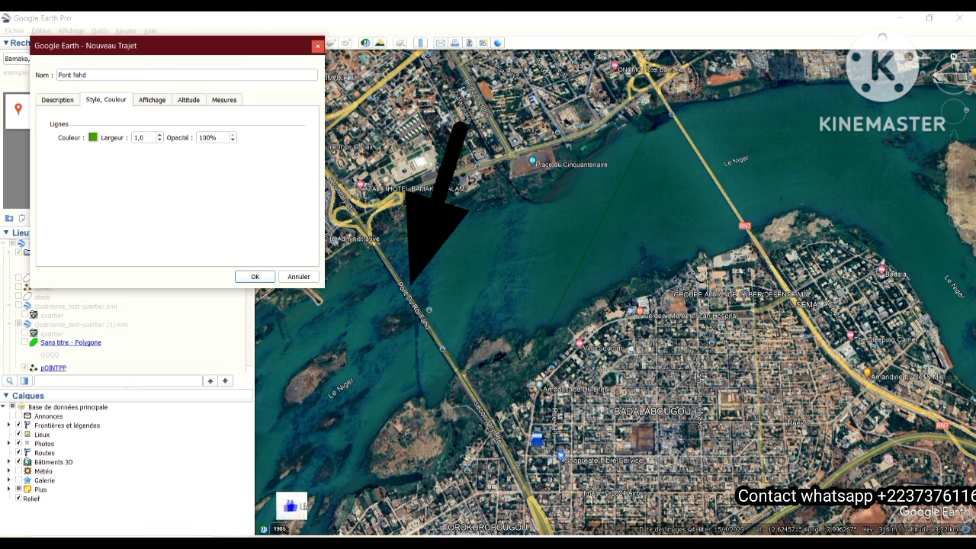
left_click(142, 137)
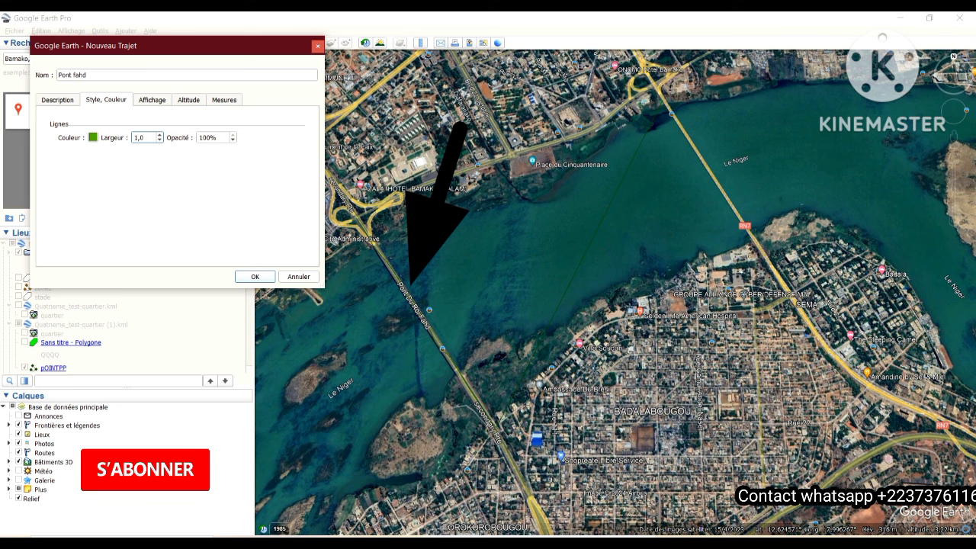
type("2,0")
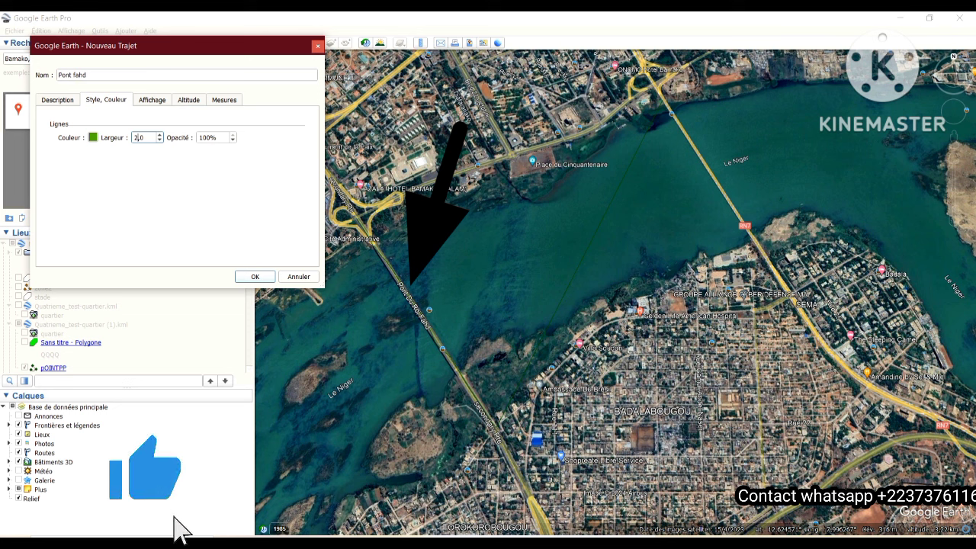
- Set the path's length measurement unit to metres (Mètres)
left_click(152, 99)
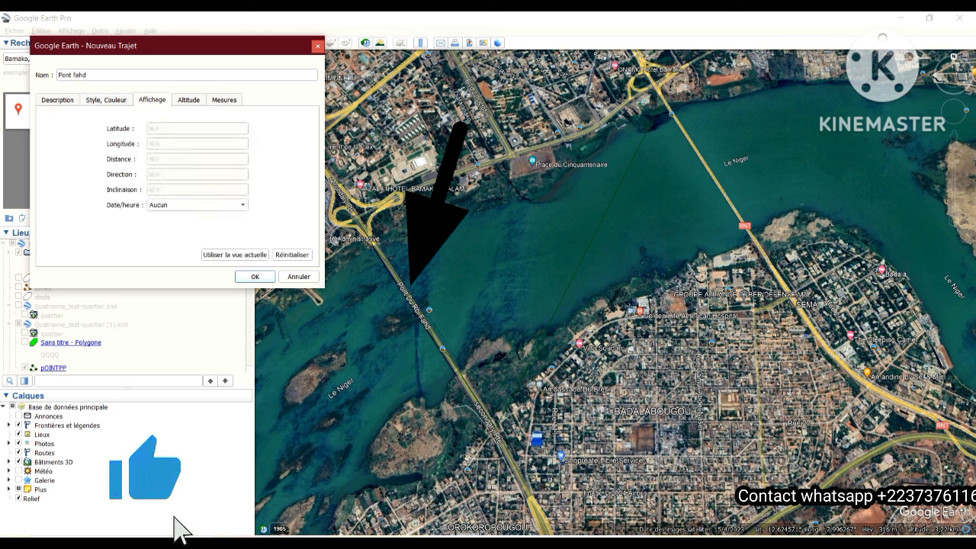
key("ctrl+Tab")
key("ctrl+Tab")
key("alt+Down")
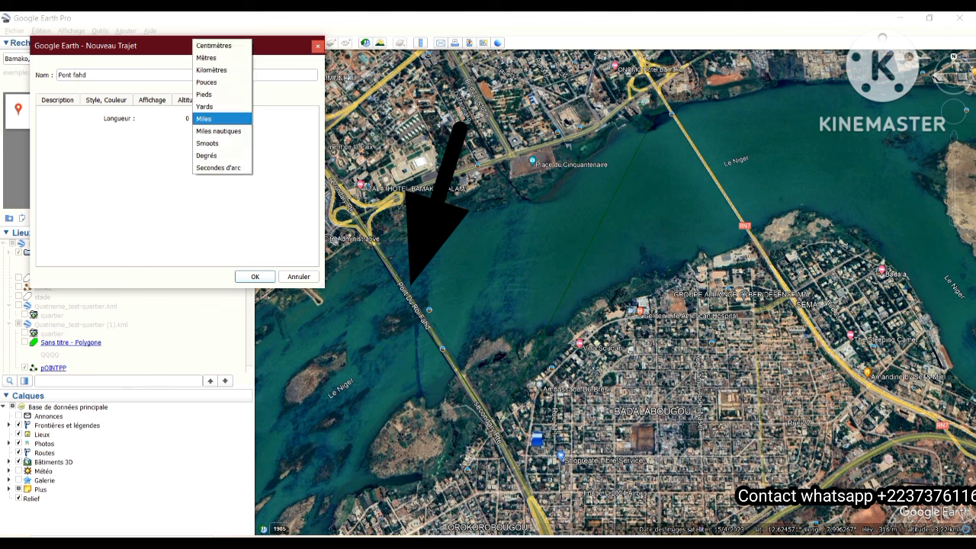
key("Up")
key("Up")
key("Up")
key("Up")
key("Up")
key("Return")
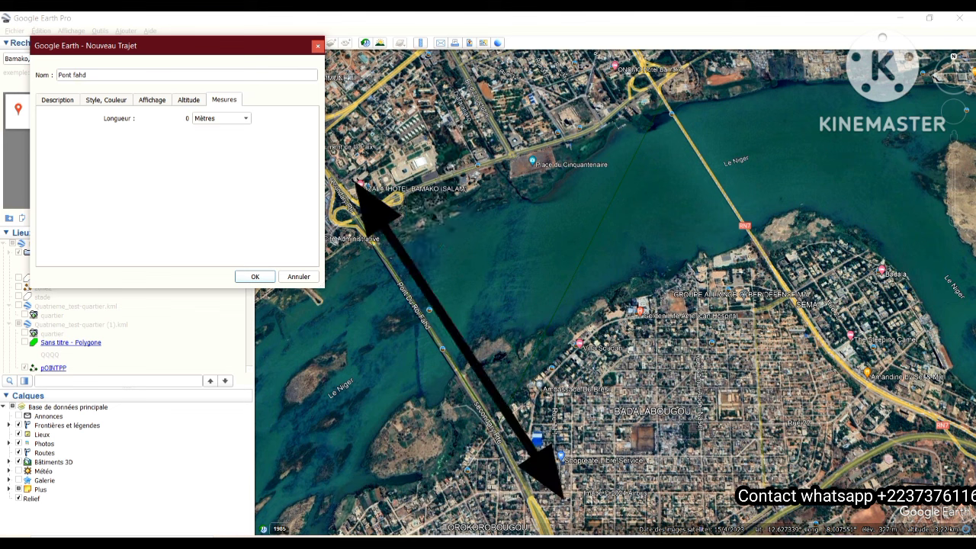
- Trace the path point by point along the Pont du Roi Fahd across the river, from the north bank southward, and save it
left_click(374, 239)
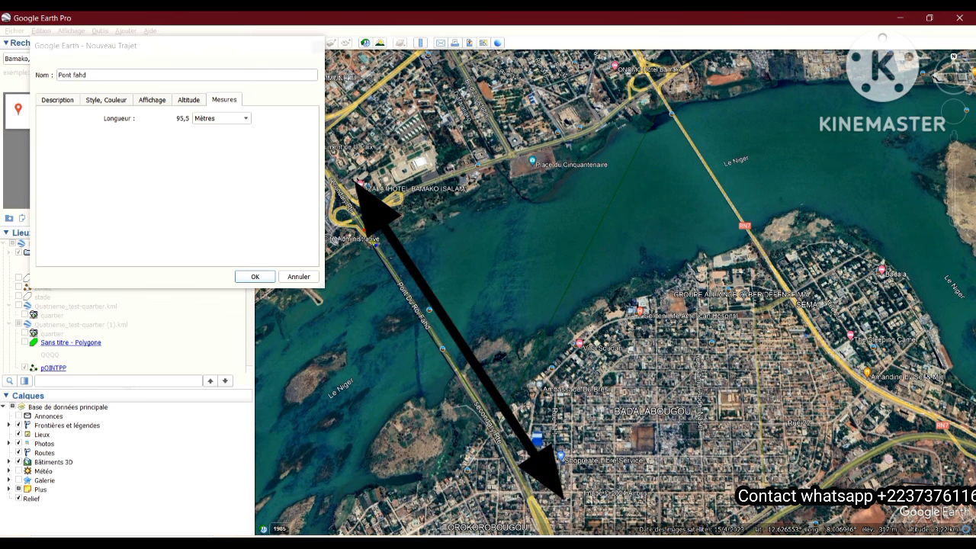
left_click(386, 261)
left_click(395, 273)
left_click(425, 322)
left_click(441, 347)
left_click(448, 359)
left_click(456, 372)
left_click(464, 383)
left_click(481, 406)
left_click(486, 410)
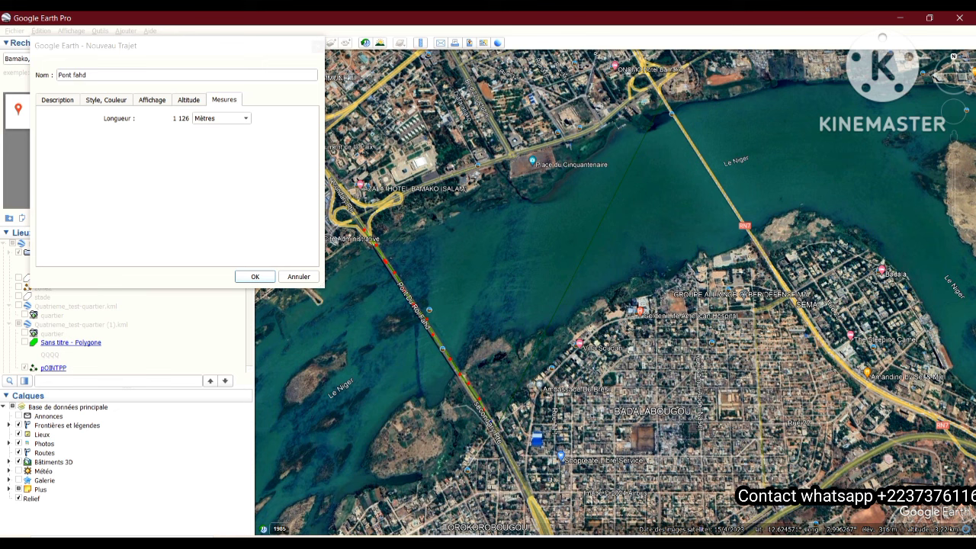
left_click(254, 277)
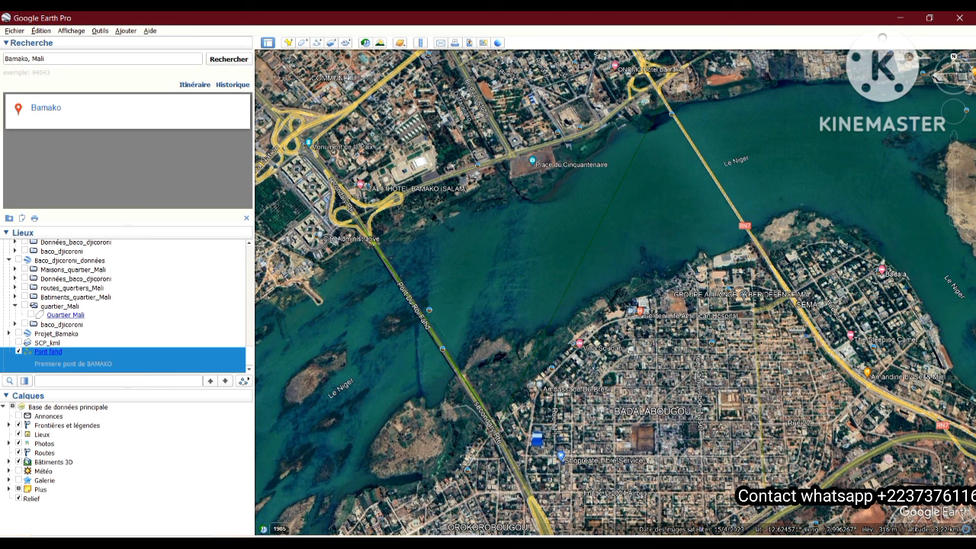
- Save the Pont fahd path as the KMZ file "Pont fahd" in the huitieme_test folder
left_click(56, 334)
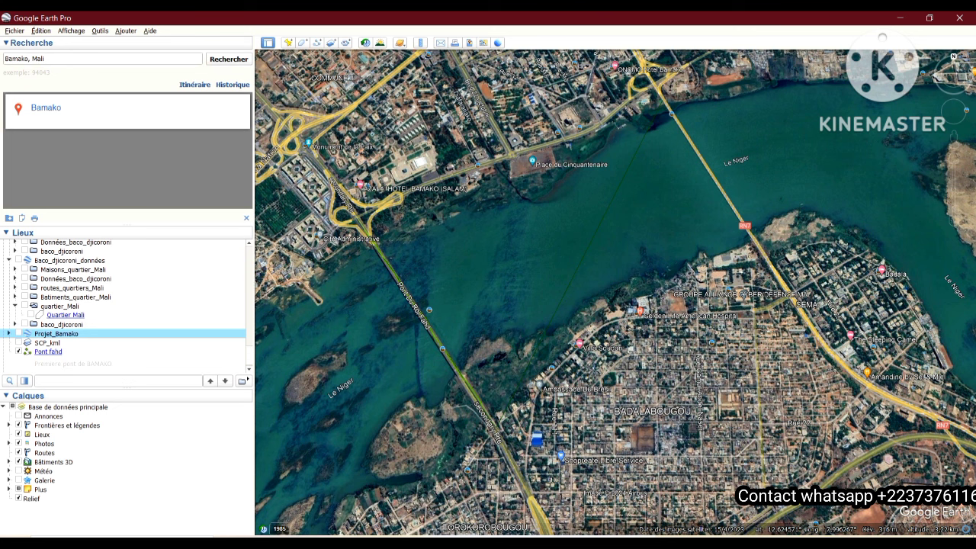
left_click(48, 352)
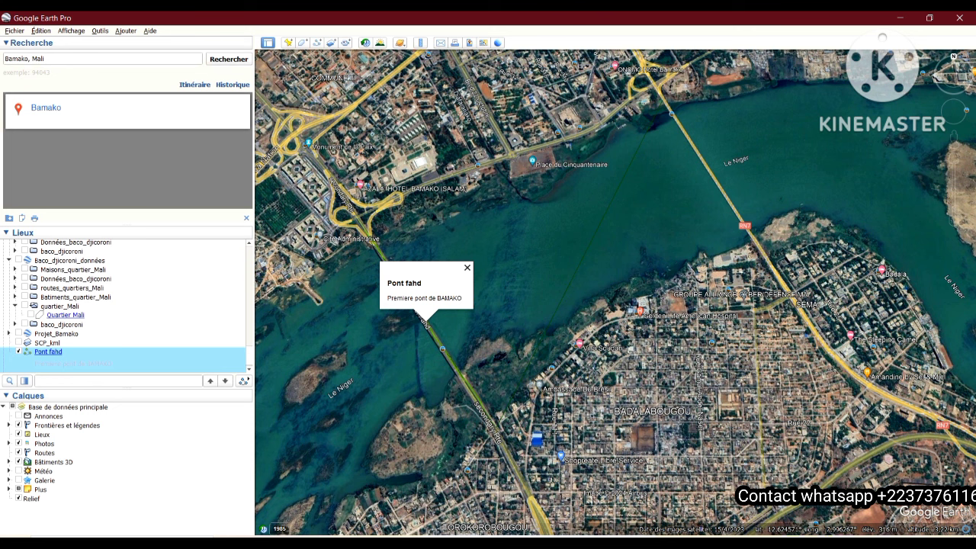
right_click(57, 352)
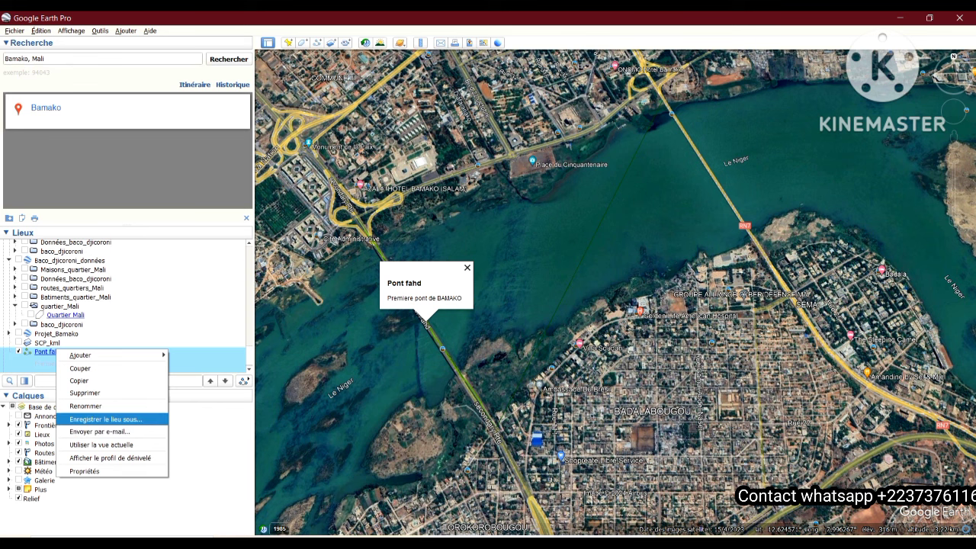
left_click(106, 419)
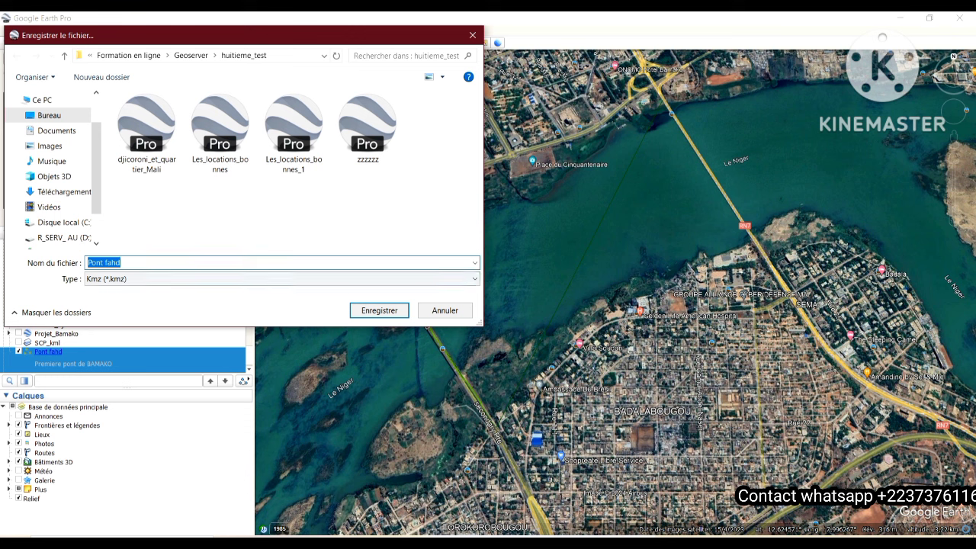
left_click(122, 263)
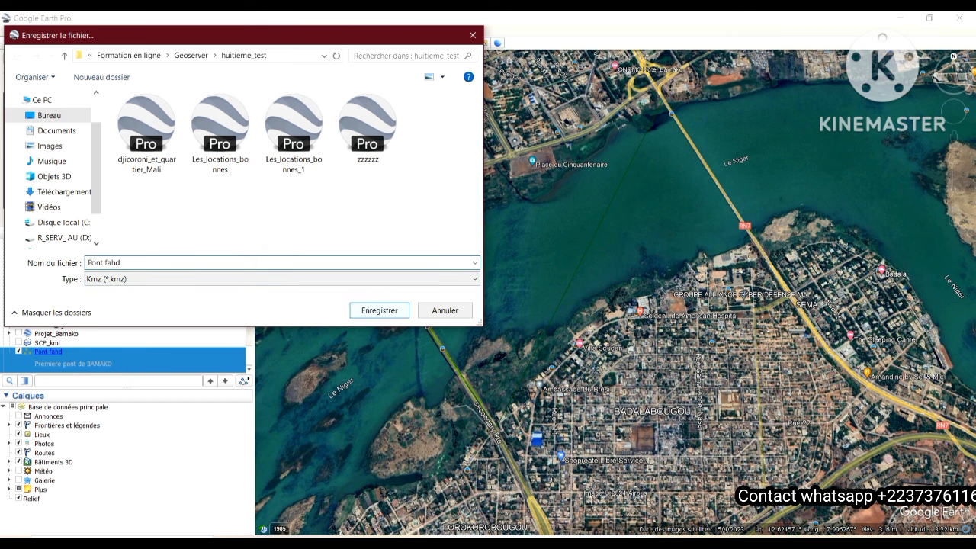
key("Return")
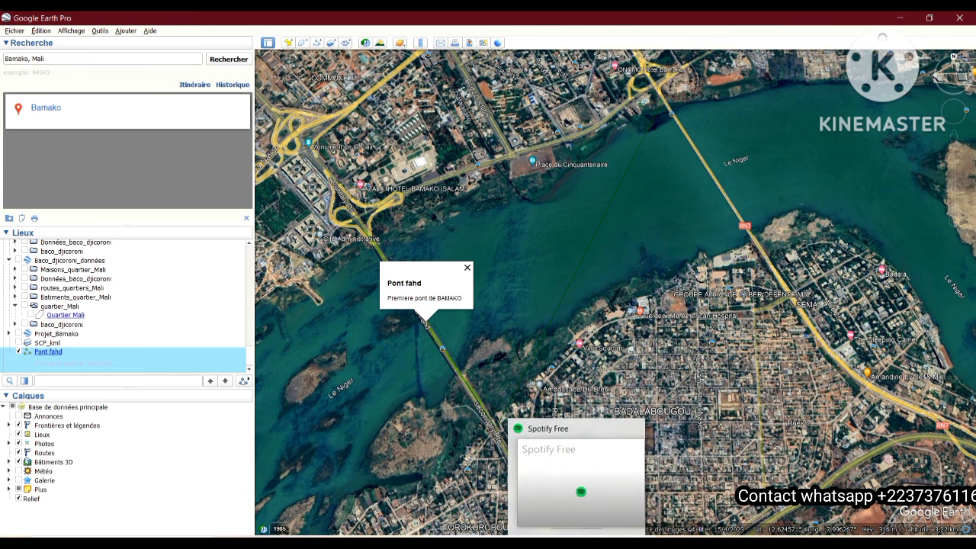
- Switch to the Bamako project in ArcGIS Pro and start adding a folder connection
left_click(606, 543)
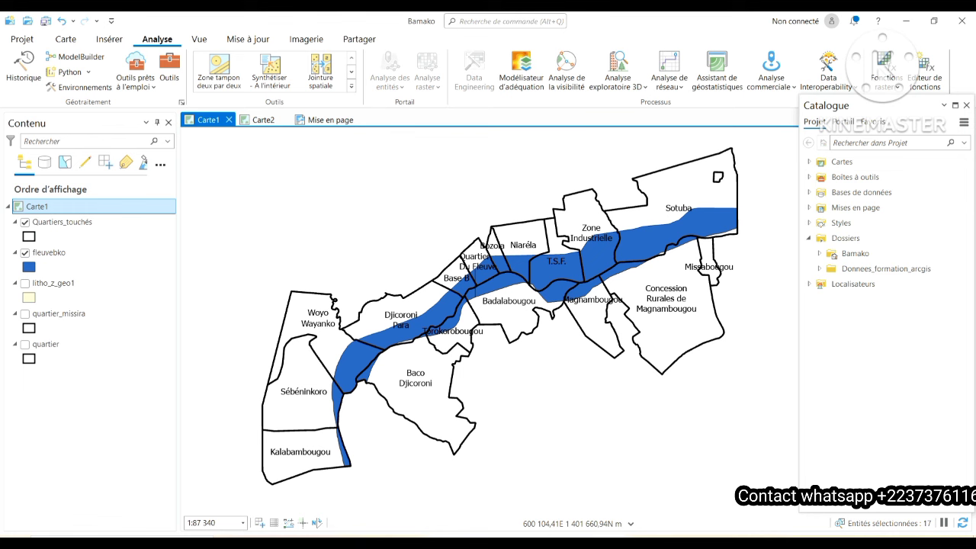
left_click(199, 39)
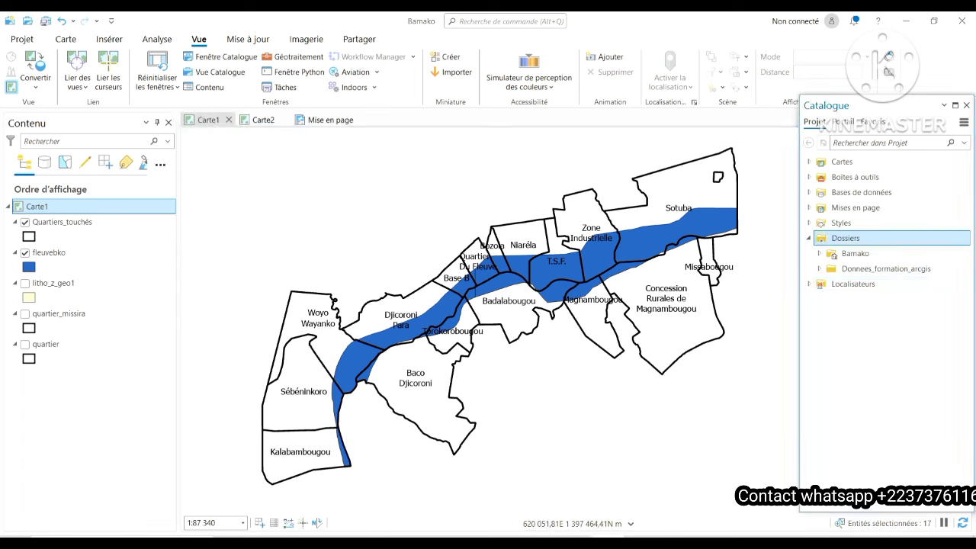
right_click(808, 236)
left_click(700, 237)
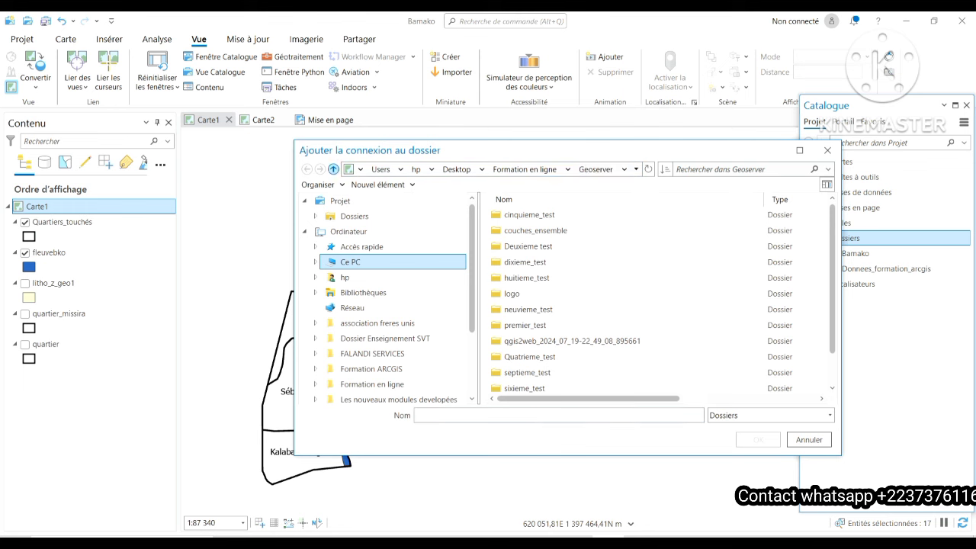
- Try to reach the folder through the pasted path C:\Users\hp\Desktop\Formation en ligne\Geoserver\huitieme_test
left_click(334, 169)
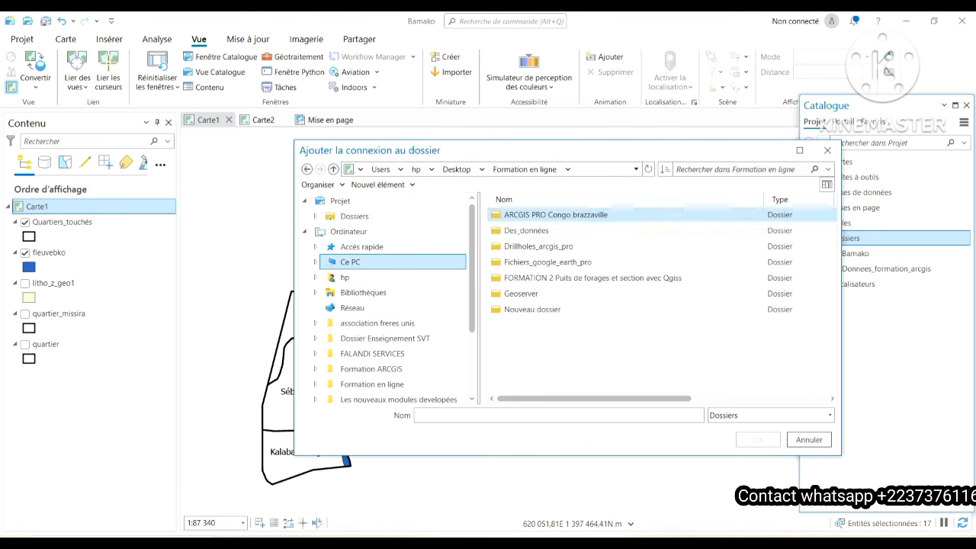
left_click(580, 169)
key("BackSpace")
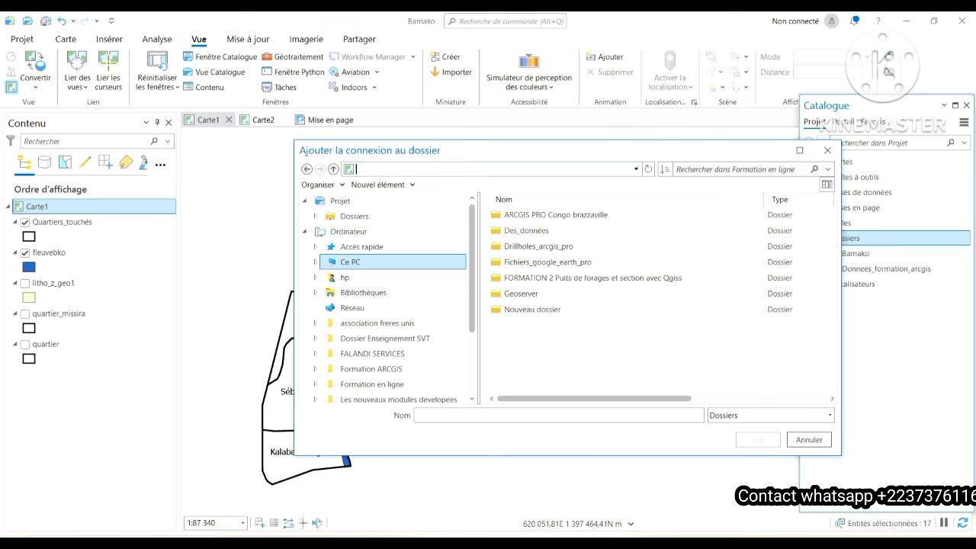
right_click(599, 170)
left_click(627, 209)
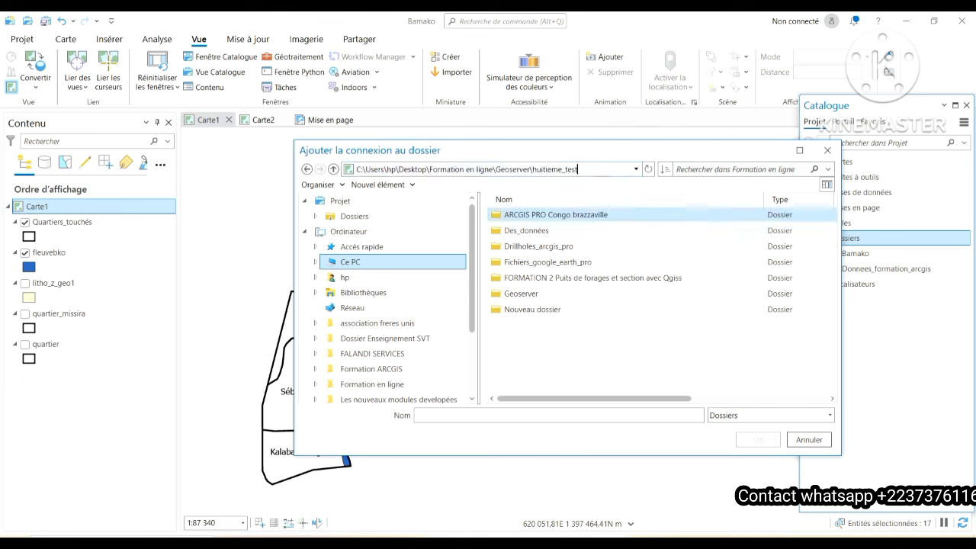
key("Return")
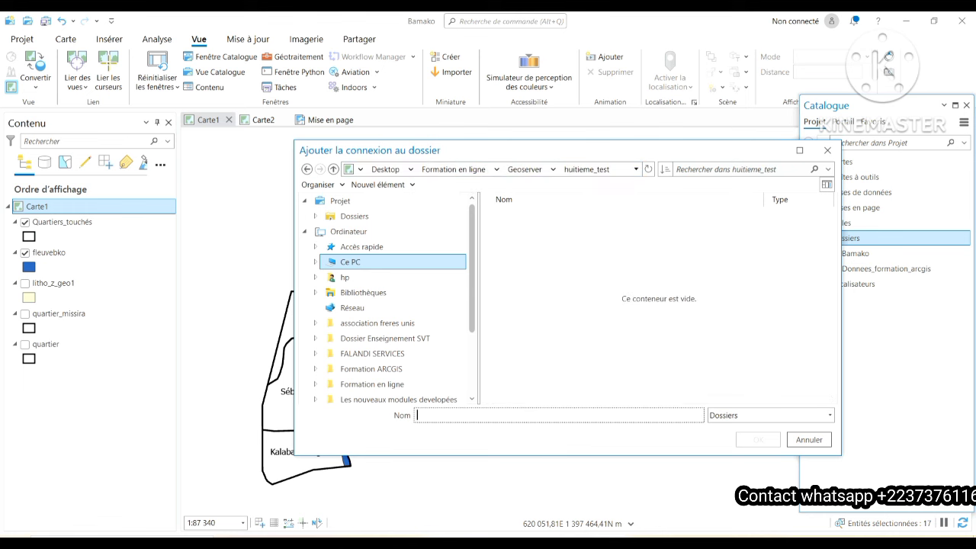
- Choose huitieme_test inside the Geoserver folder and connect it to the project
left_click(527, 169)
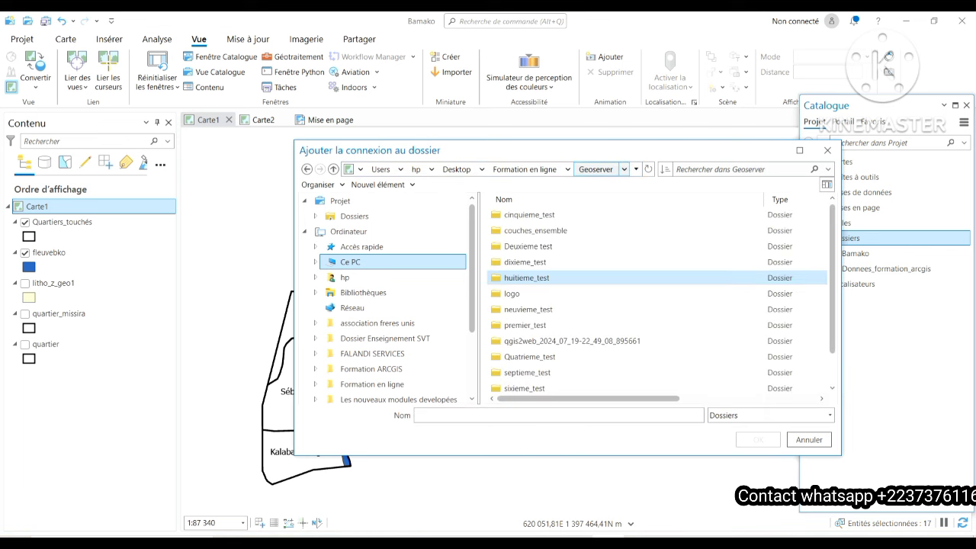
left_click(526, 278)
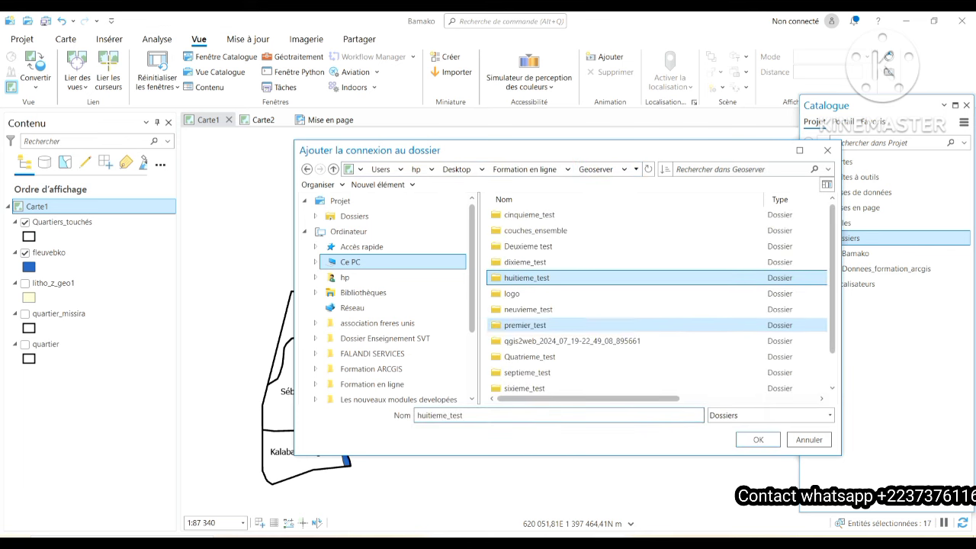
left_click(759, 439)
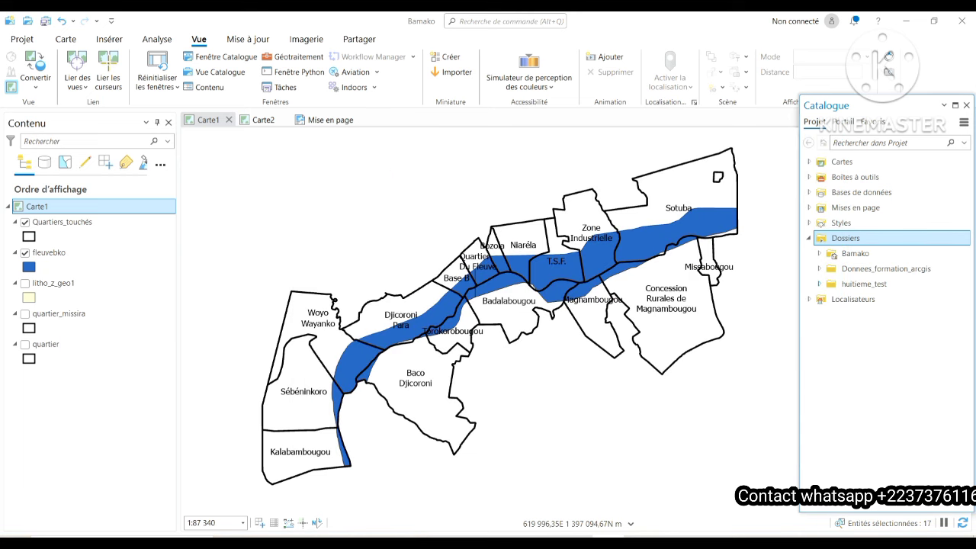
- Add Pont fahd.kmz from the connected huitieme_test folder to the current map
left_click(819, 284)
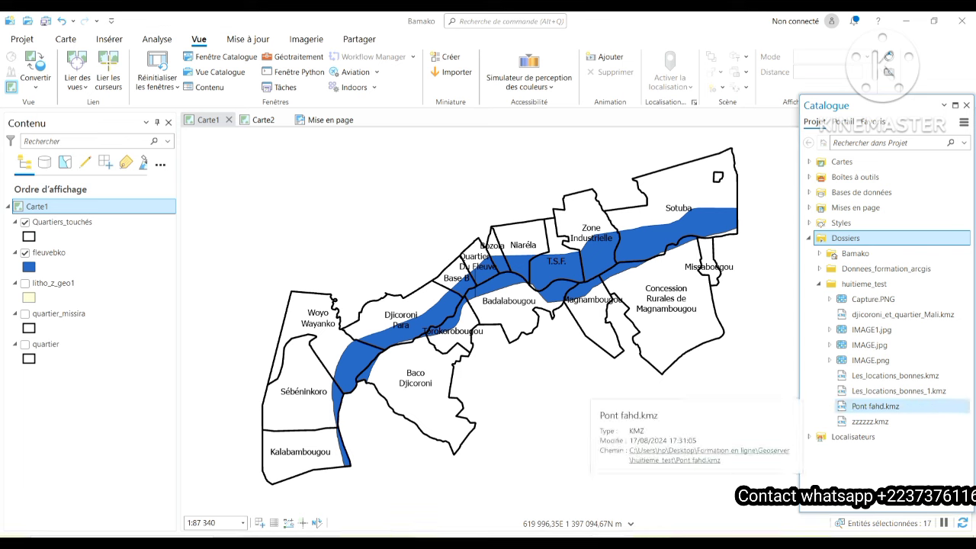
right_click(860, 406)
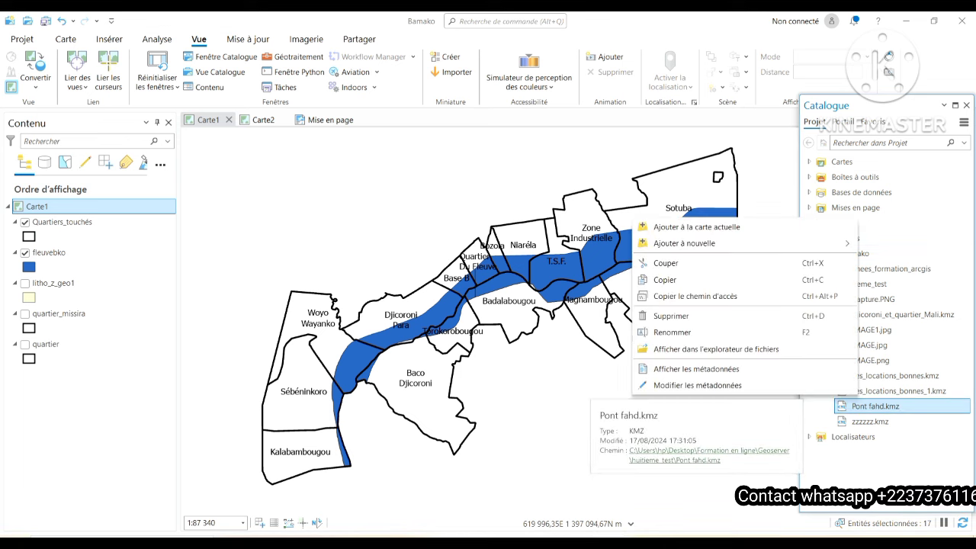
left_click(696, 227)
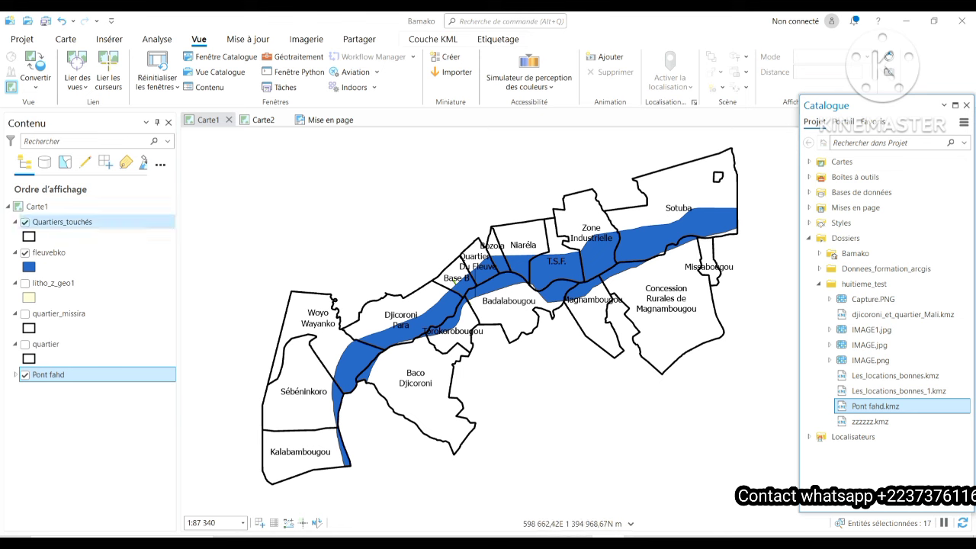
- Hide the Quartiers_touchés and fleuvebko layers, then zoom to the Pont fahd line inside its KMZ layer and flash it
left_click(25, 222)
left_click(25, 252)
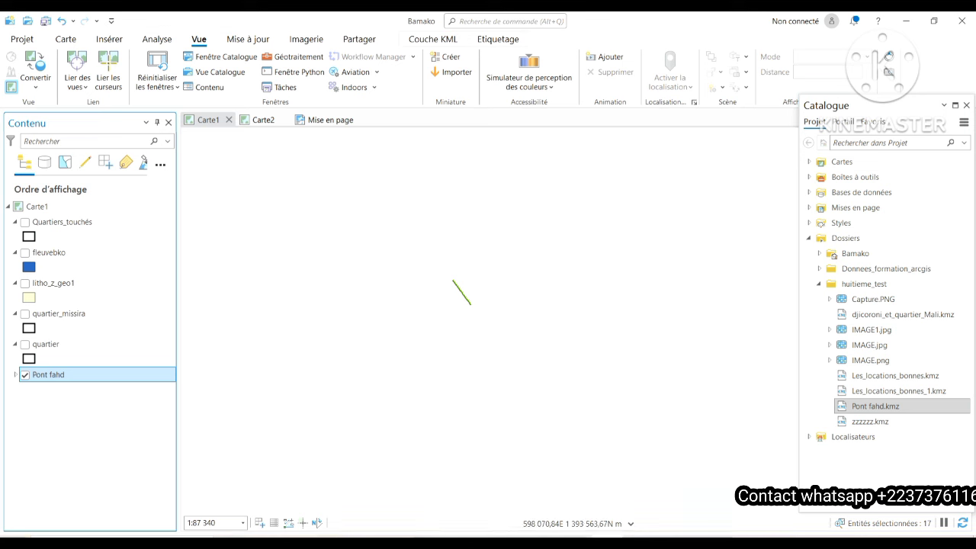
left_click(16, 375)
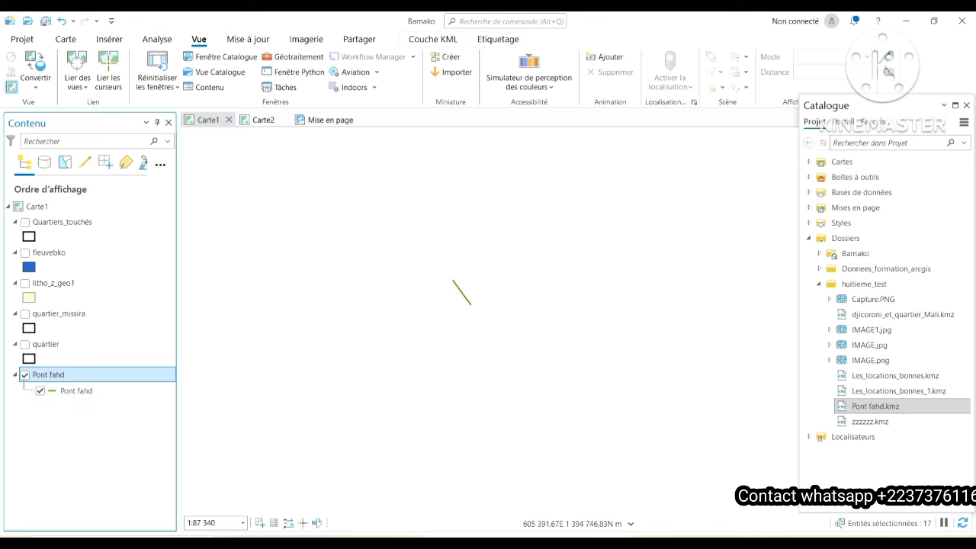
left_click(77, 391)
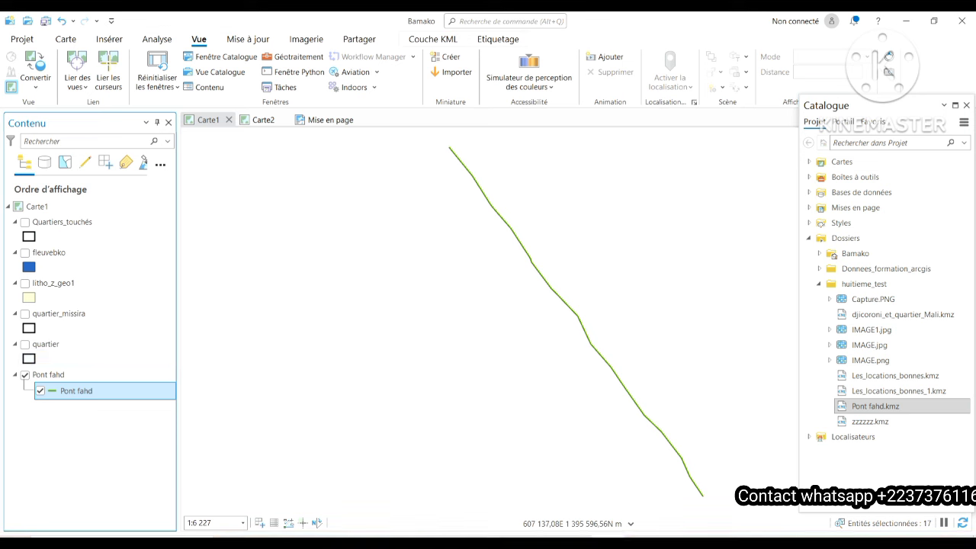
right_click(71, 391)
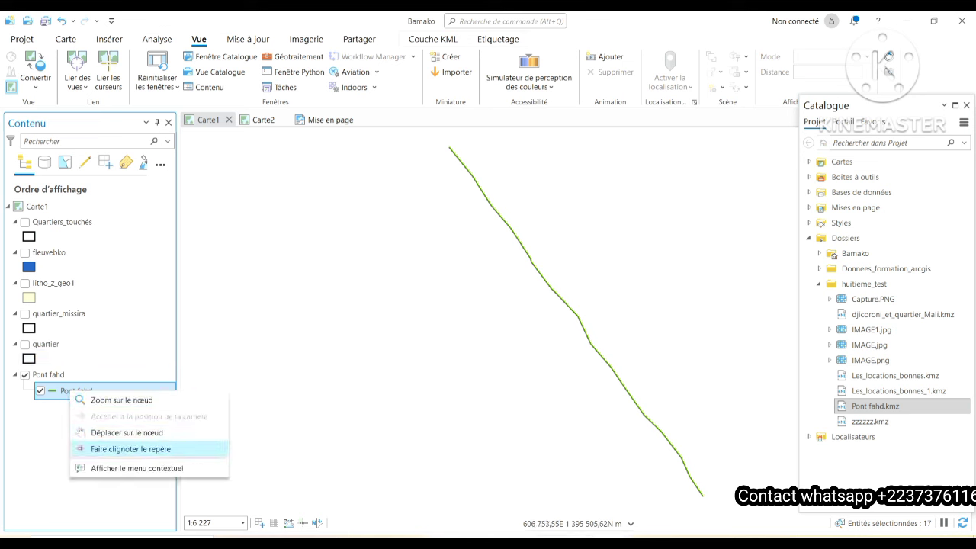
left_click(130, 449)
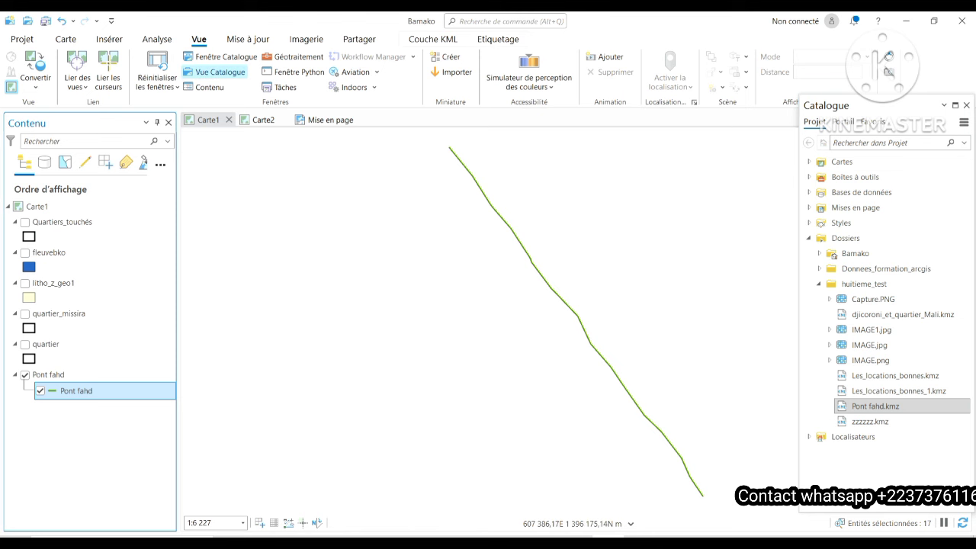
- Search the geoprocessing tools for KM to find the KML vers couche conversion tool
left_click(157, 38)
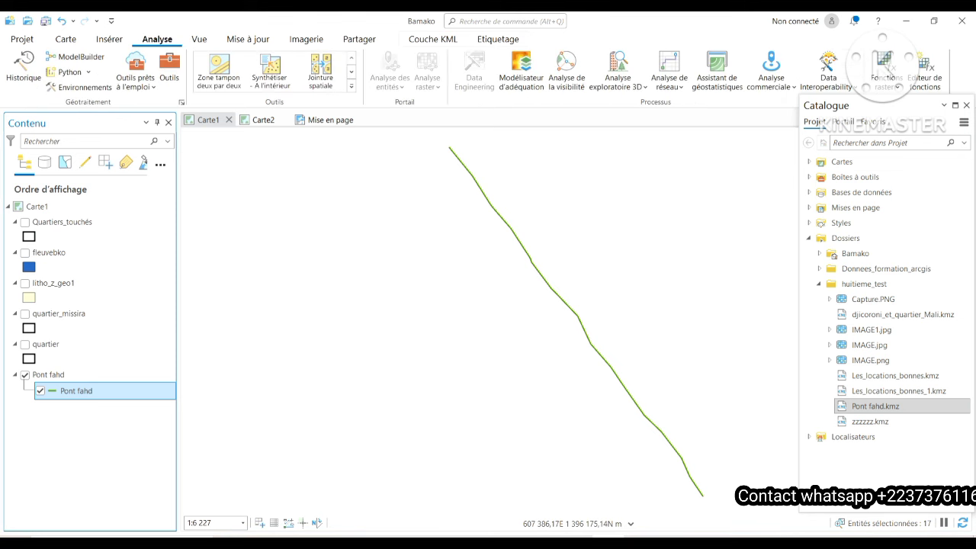
left_click(170, 68)
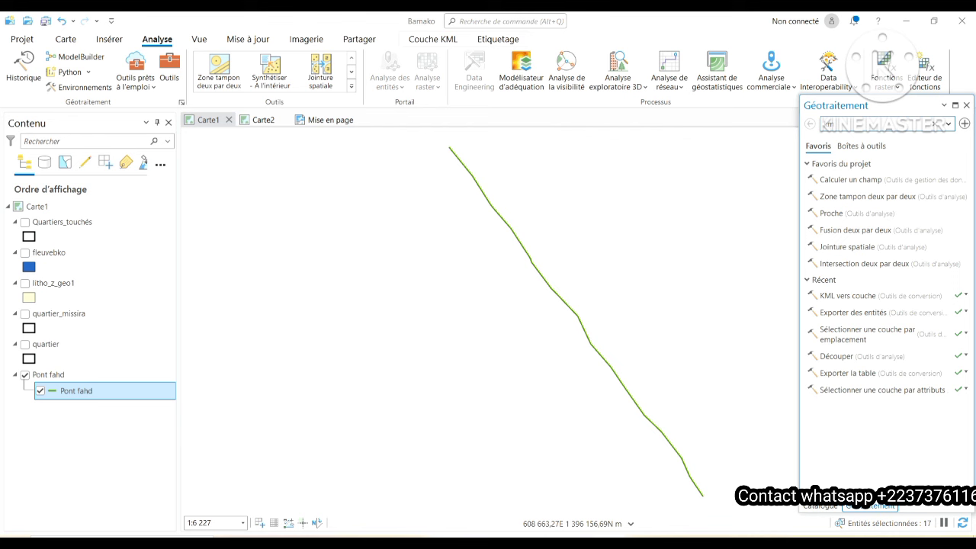
key("BackSpace")
key("BackSpace")
type("KM")
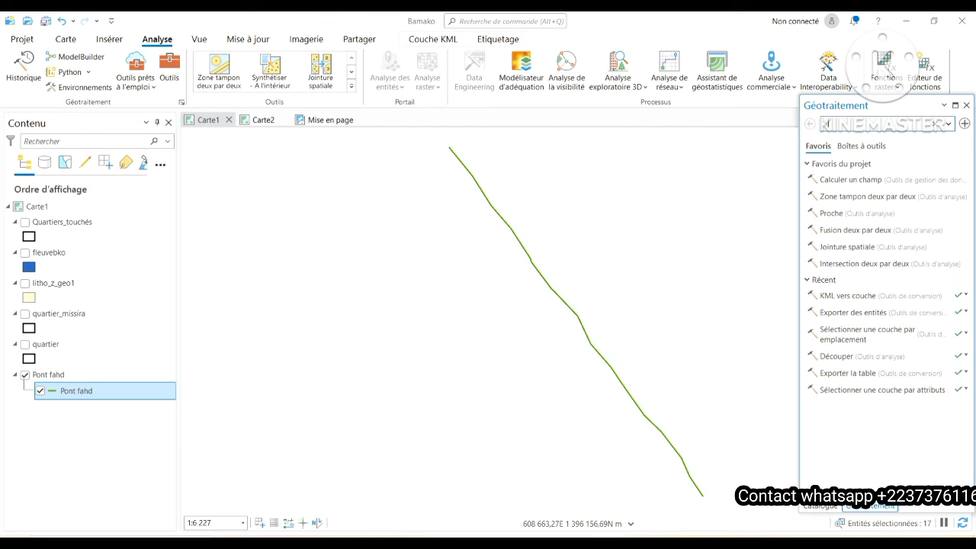
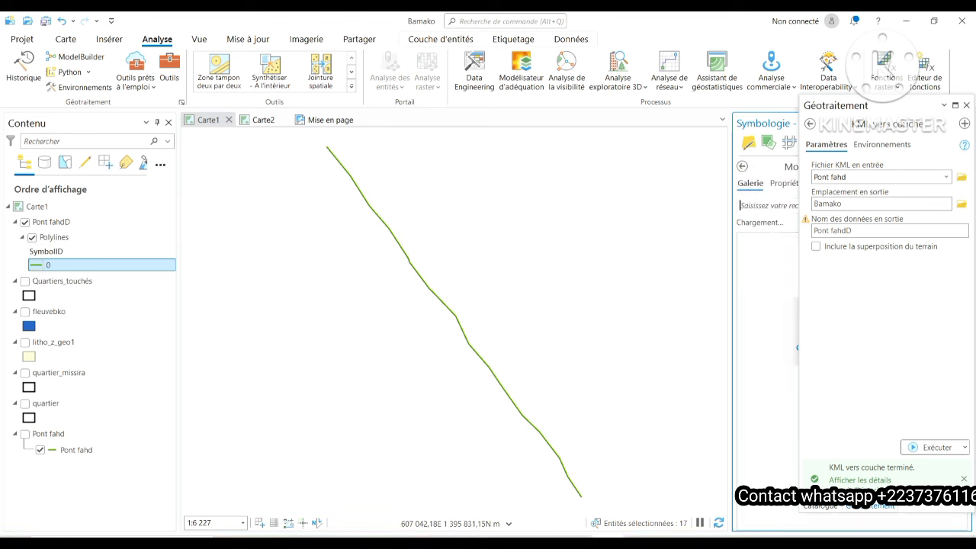
- Close the Géotraitement and Catalogue panes and apply the ArcGIS 2D Autoroute symbol to the Pont fahdD polyline
left_click(966, 105)
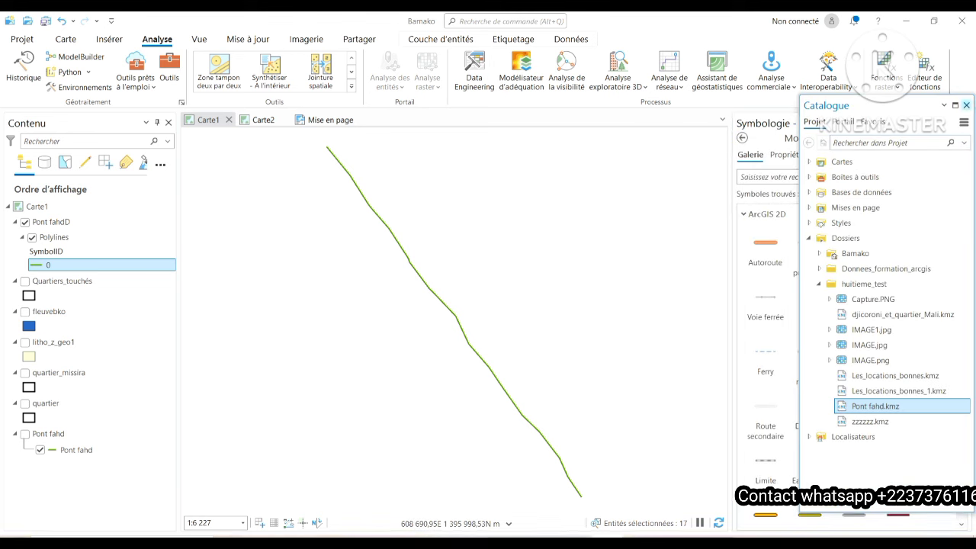
left_click(966, 105)
left_click(765, 250)
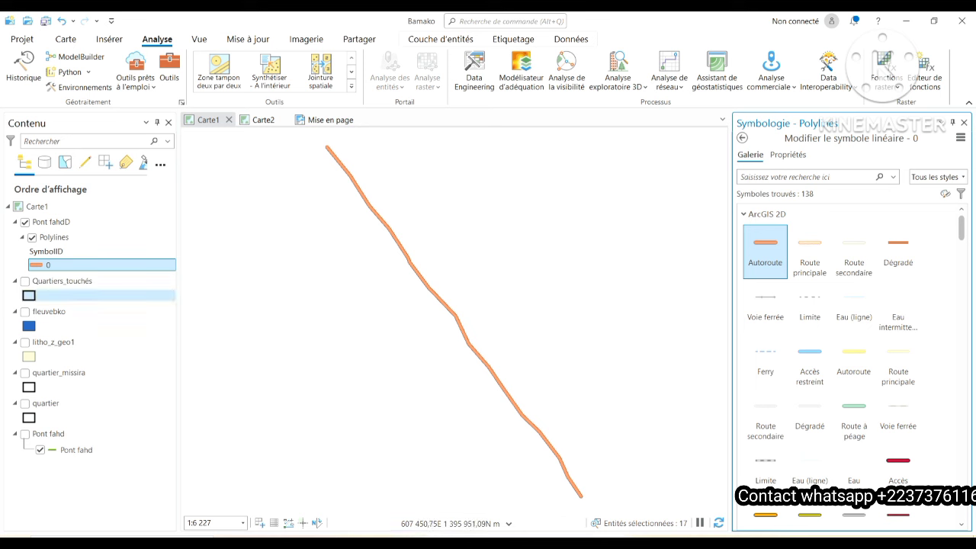
- Show the Quartiers_touchés and fleuvebko layers again and zoom the map to the full extent of Quartiers_touchés
left_click(25, 281)
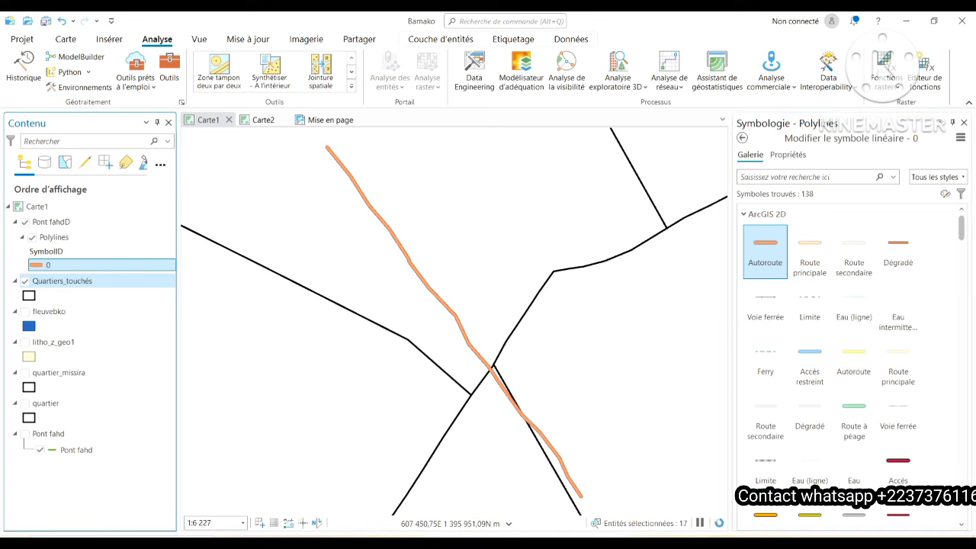
left_click(61, 281)
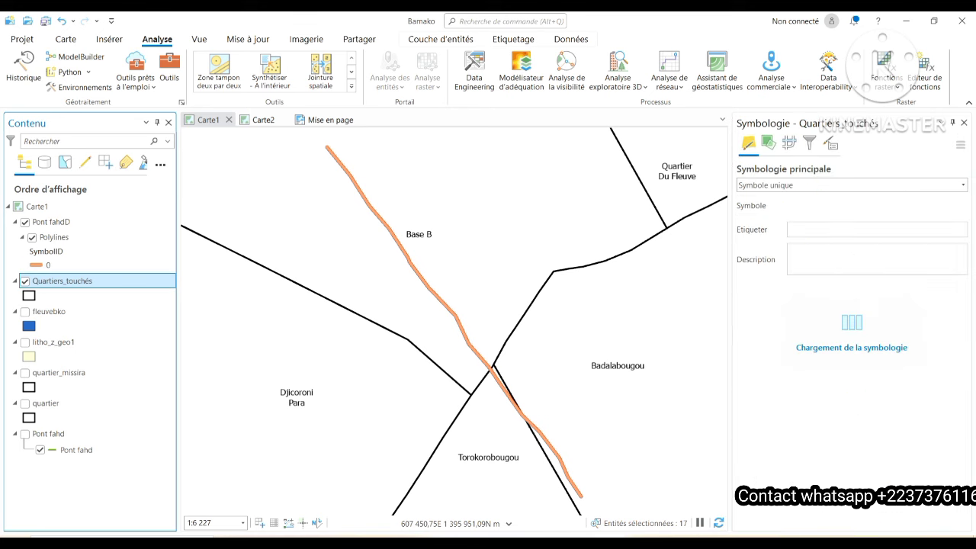
right_click(61, 281)
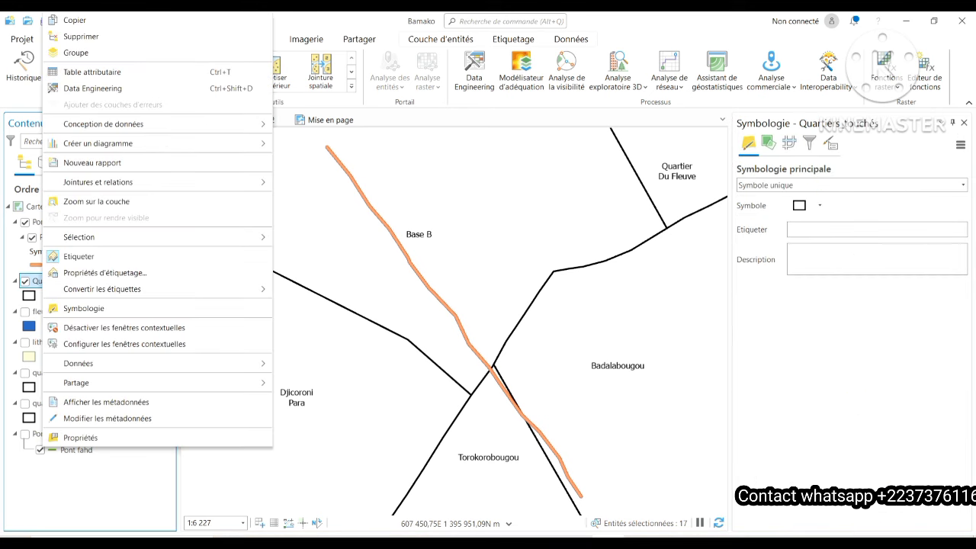
left_click(96, 202)
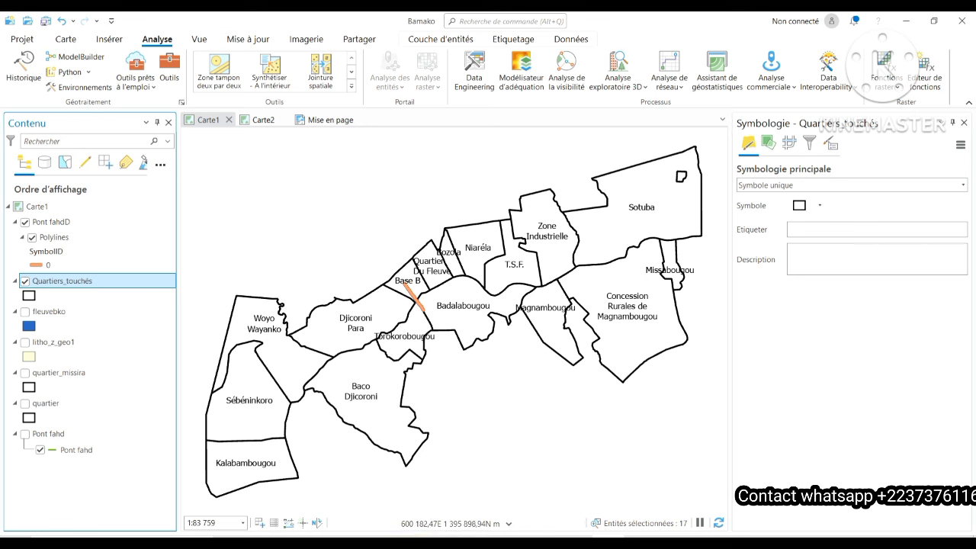
left_click(25, 311)
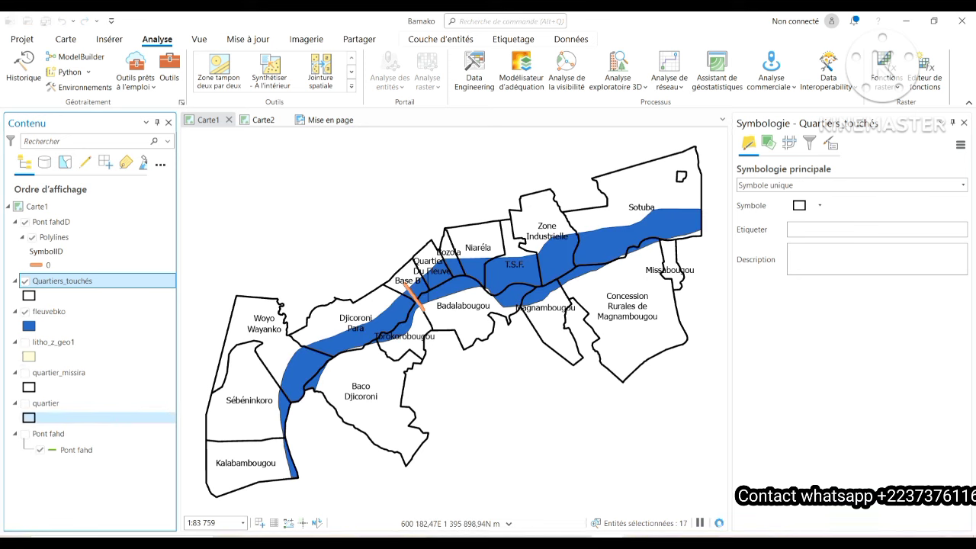
key("Down")
key("Right")
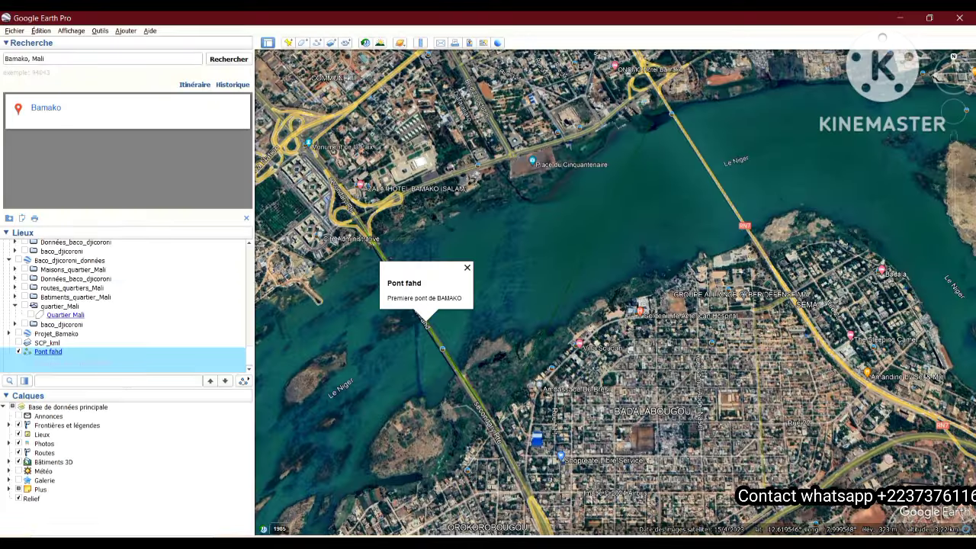
key("alt+Tab")
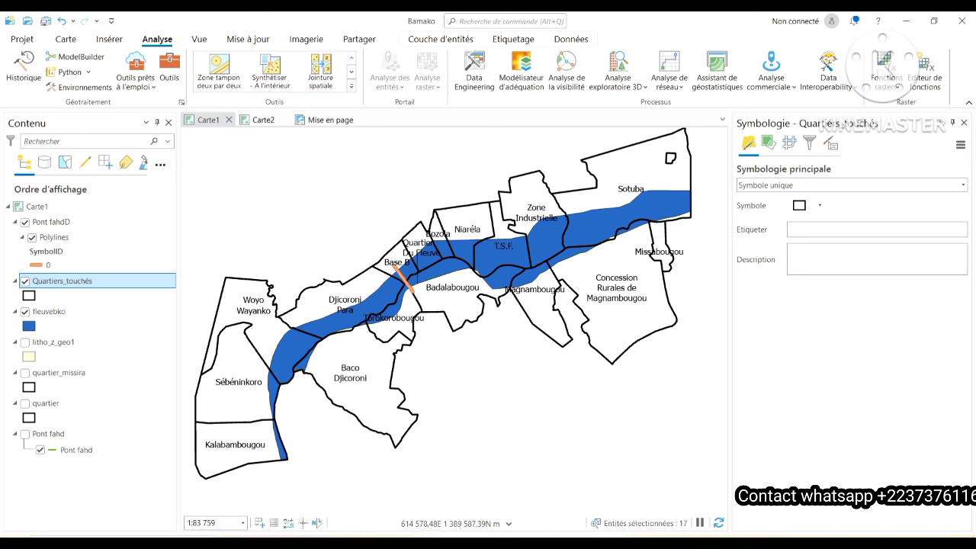
- Switch to Google Earth Pro and place a new placemark on the interchange at the northern end of the Pont Du Roi Fahd
mouse_move(608, 543)
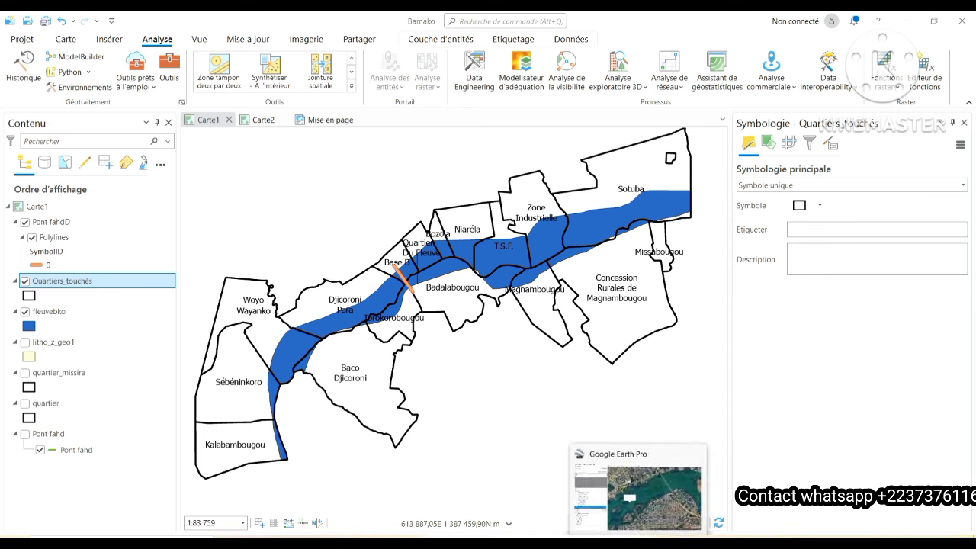
left_click(638, 542)
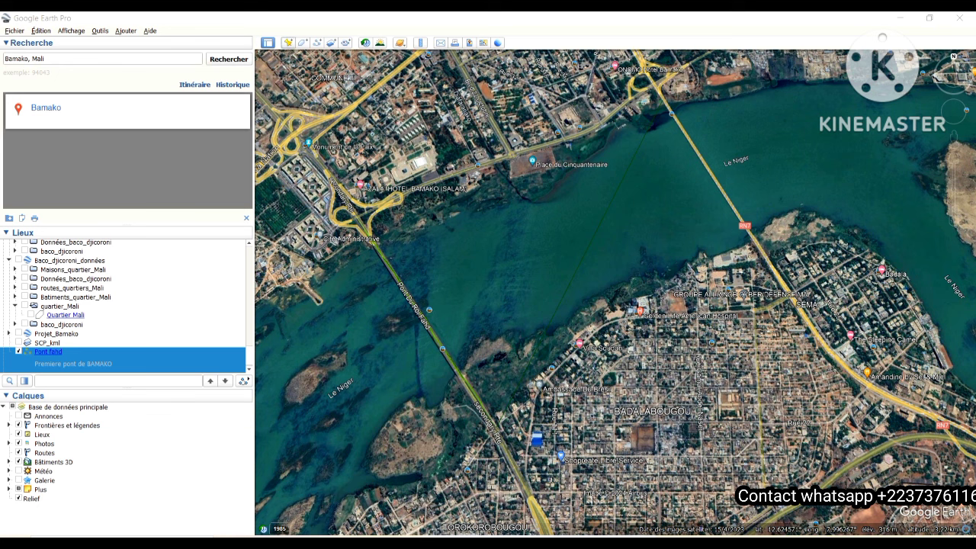
left_click(287, 42)
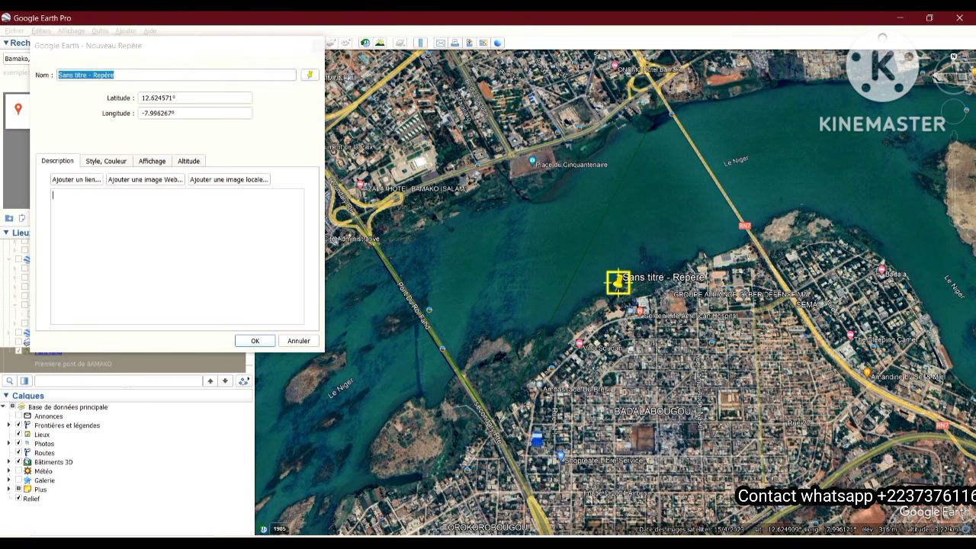
left_click_drag(618, 282, 356, 202)
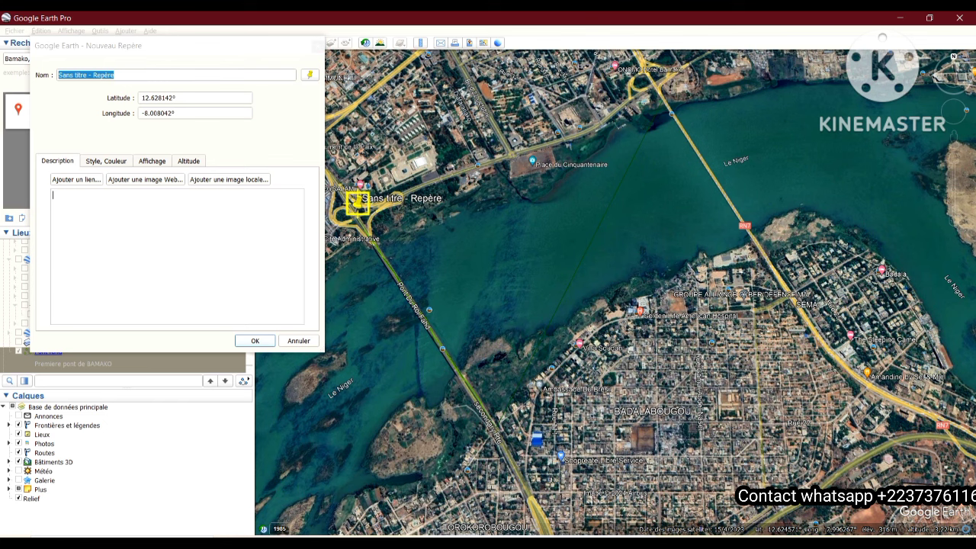
key("Right")
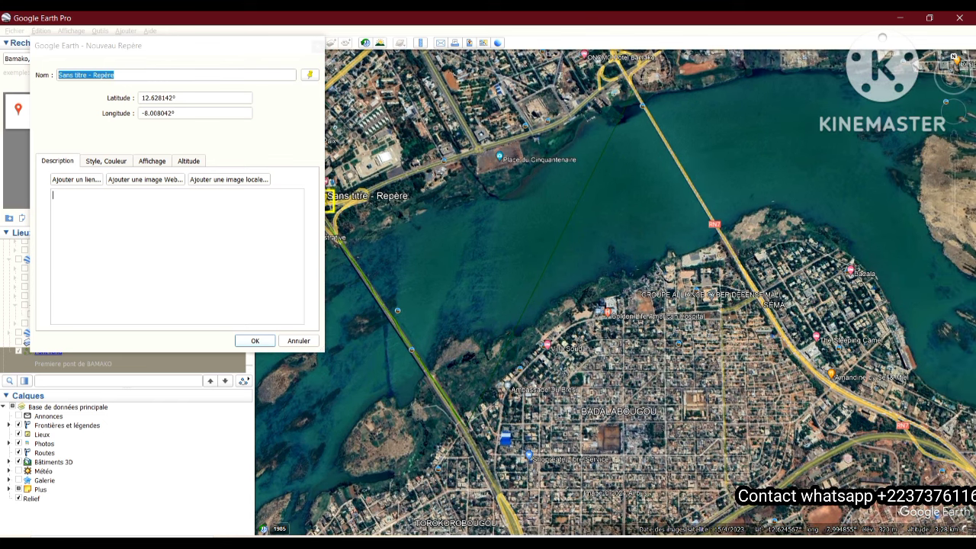
key("Down")
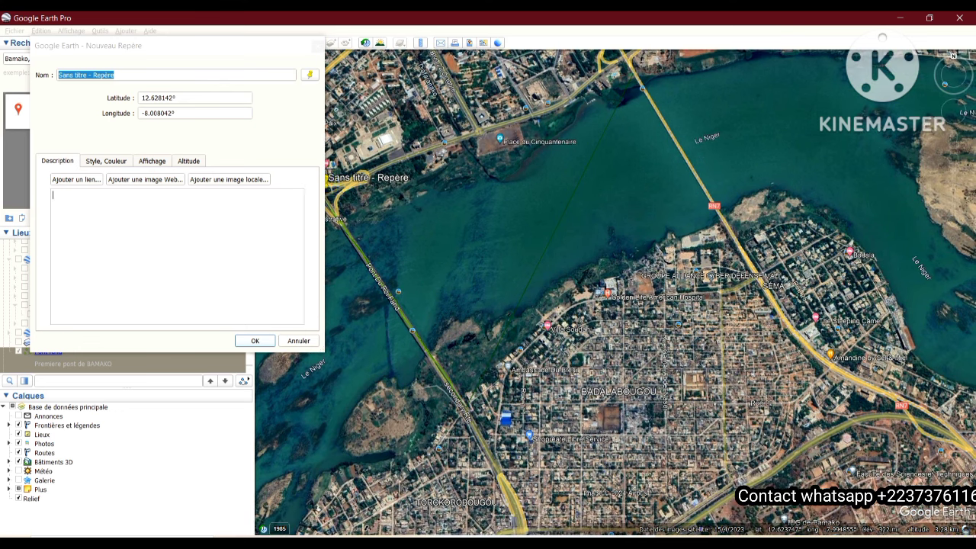
key("Up")
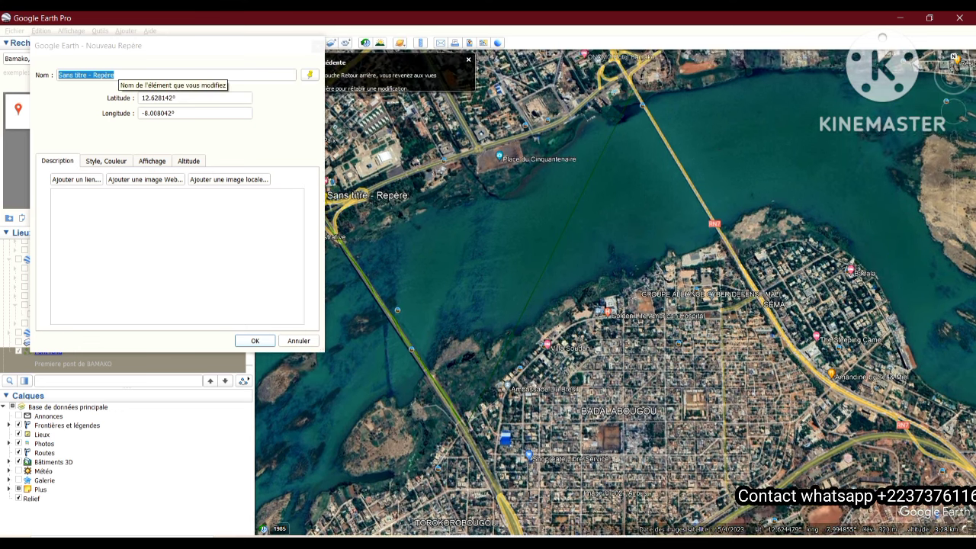
- Name the new placemark COOERDONNEES and create it
left_click(112, 75)
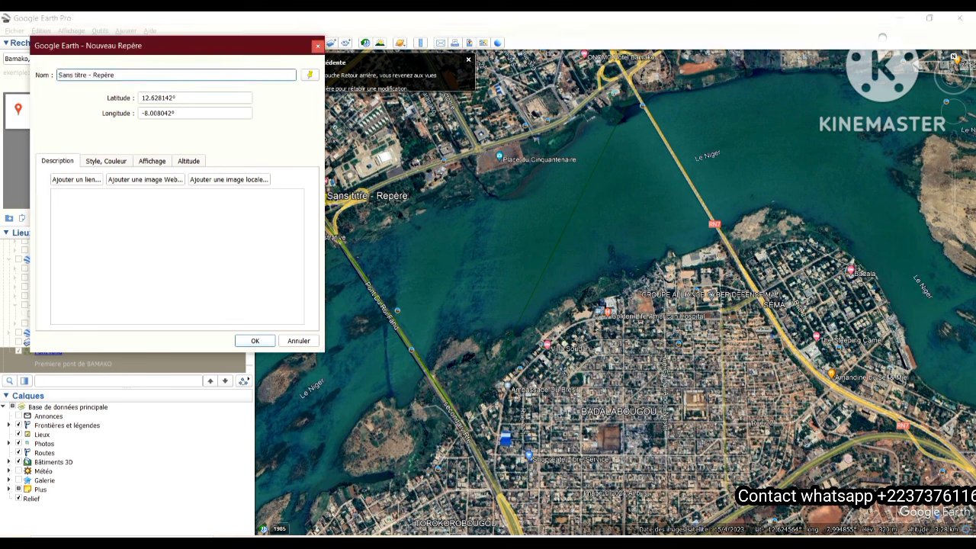
key("ctrl+a")
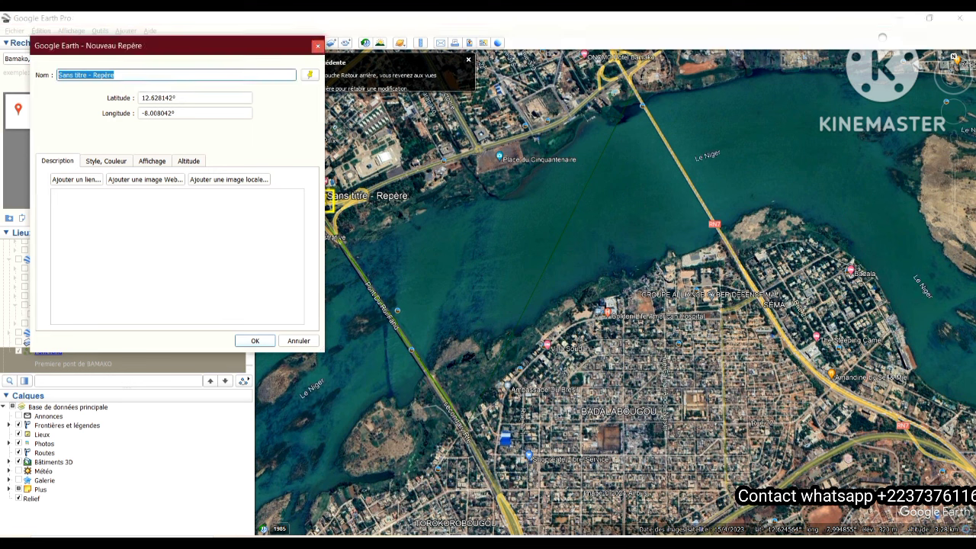
type("COOERDONNEES")
left_click(255, 341)
right_click(46, 368)
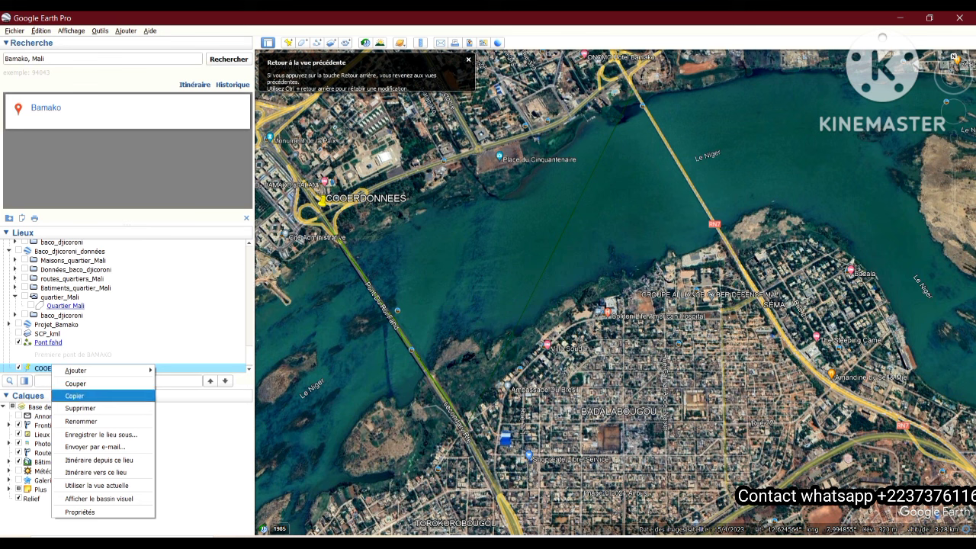
left_click(101, 435)
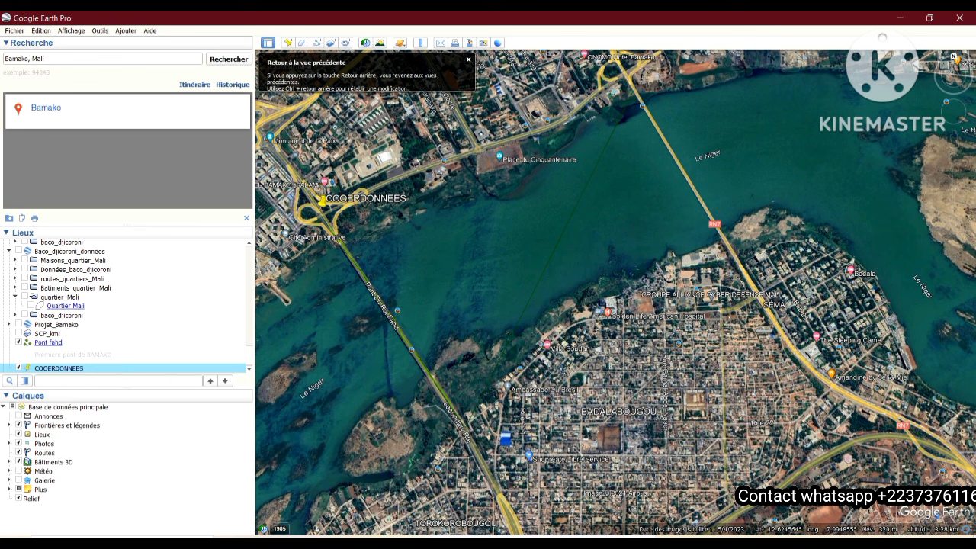
left_click(282, 279)
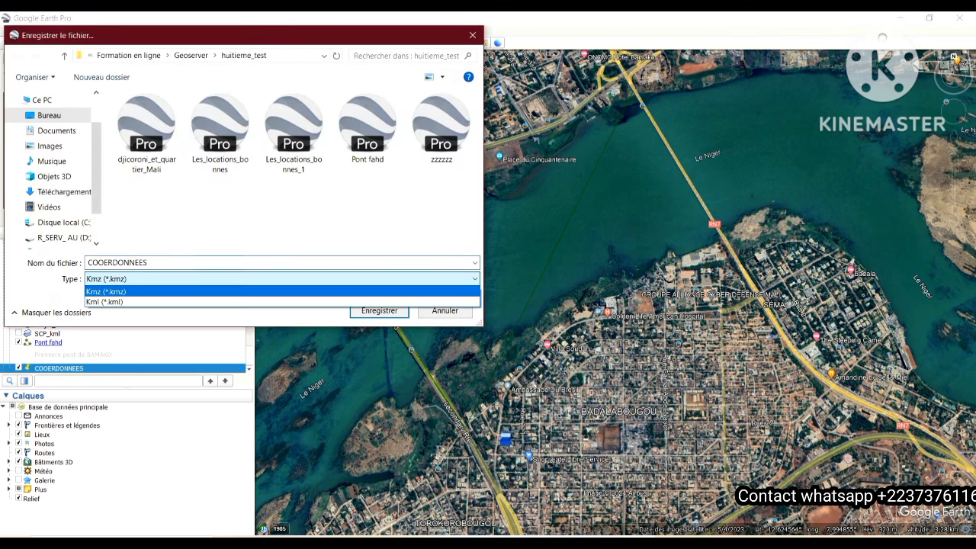
left_click(282, 291)
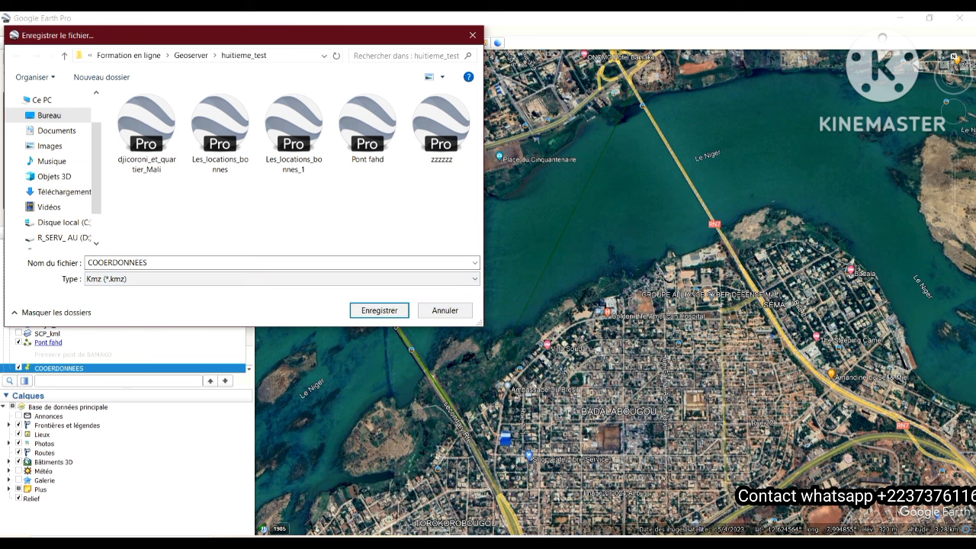
left_click(472, 35)
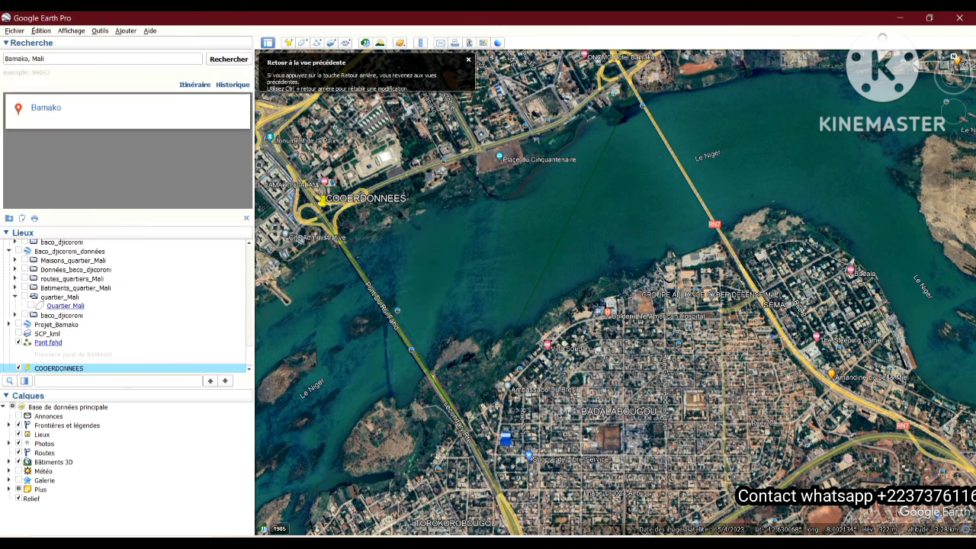
left_click(468, 59)
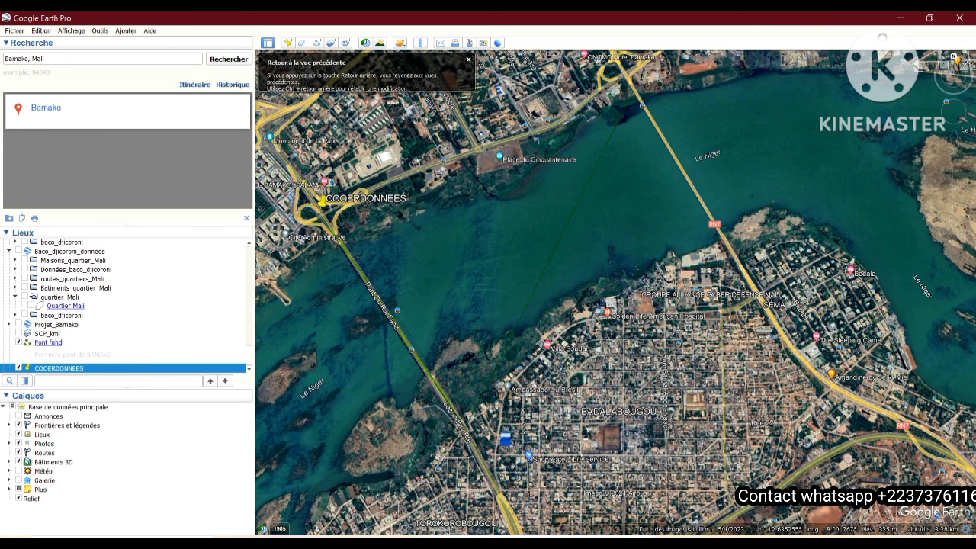